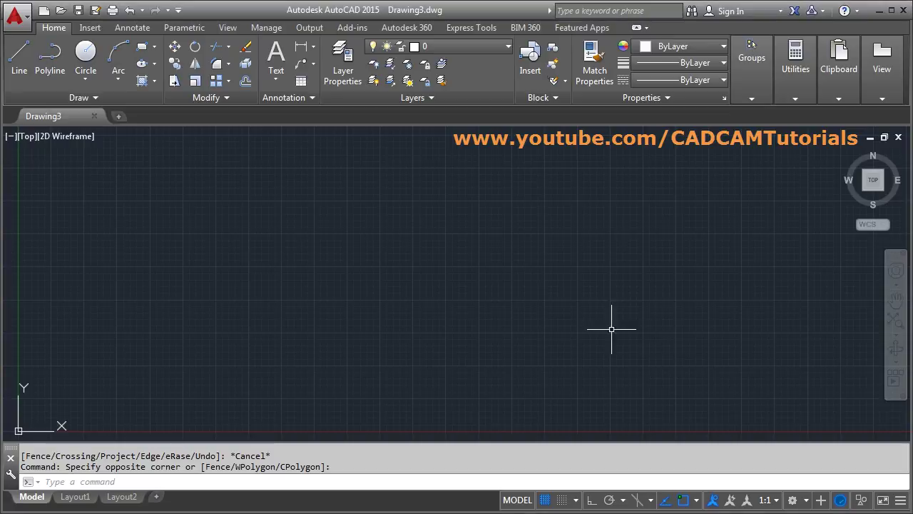
Draw a tall vertical line with Ortho turned on
click(291, 283)
click(133, 257)
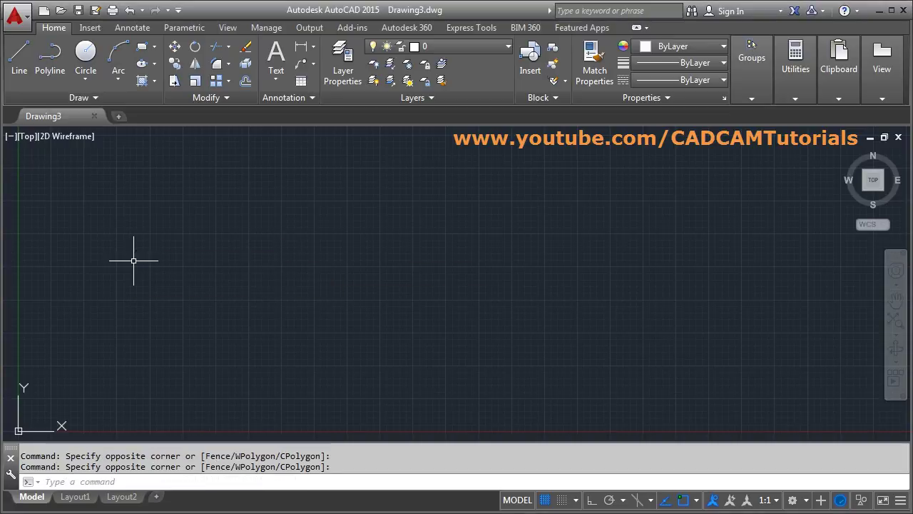
click(19, 57)
click(254, 173)
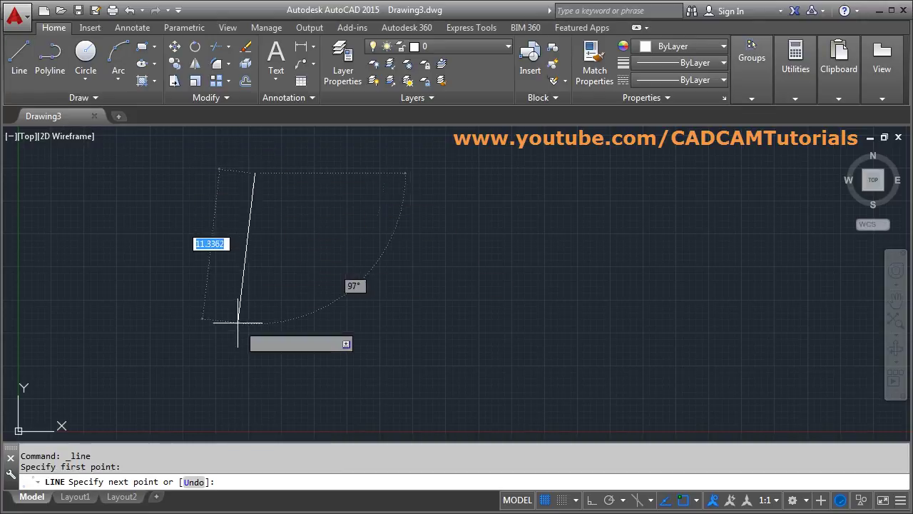
key(F8)
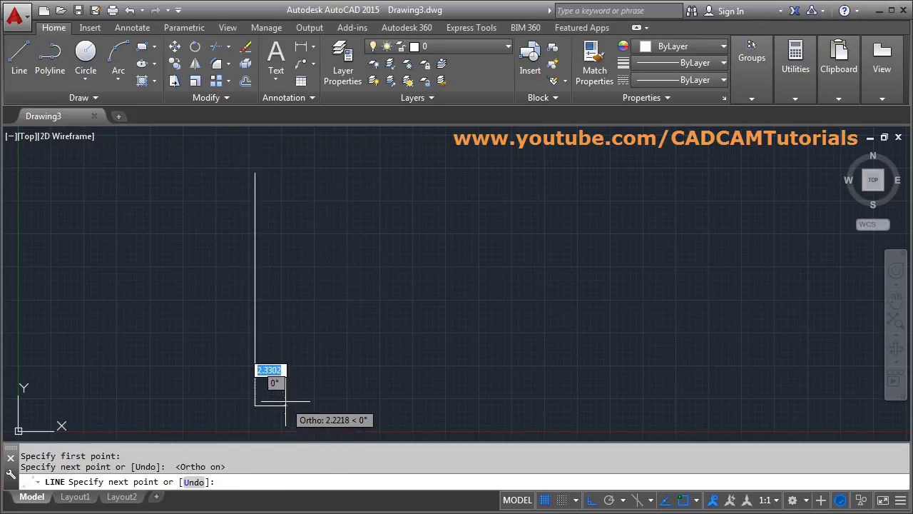
click(255, 404)
key(Return)
Offset the vertical line with the Through option into three parallel copies spread to the right
click(246, 81)
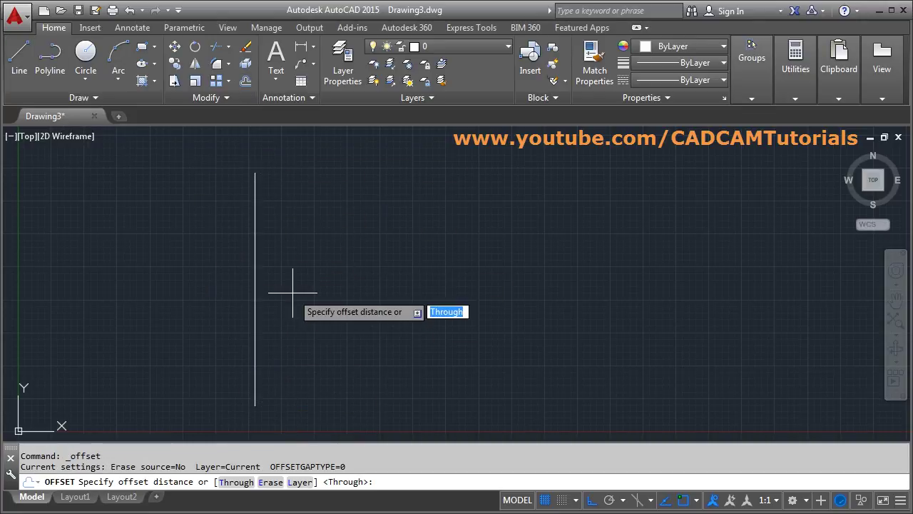
key(Return)
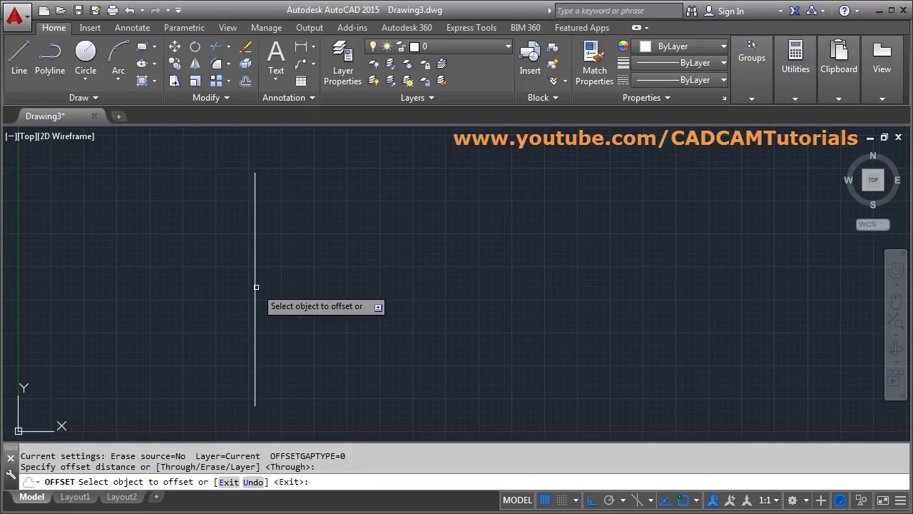
click(255, 286)
click(406, 292)
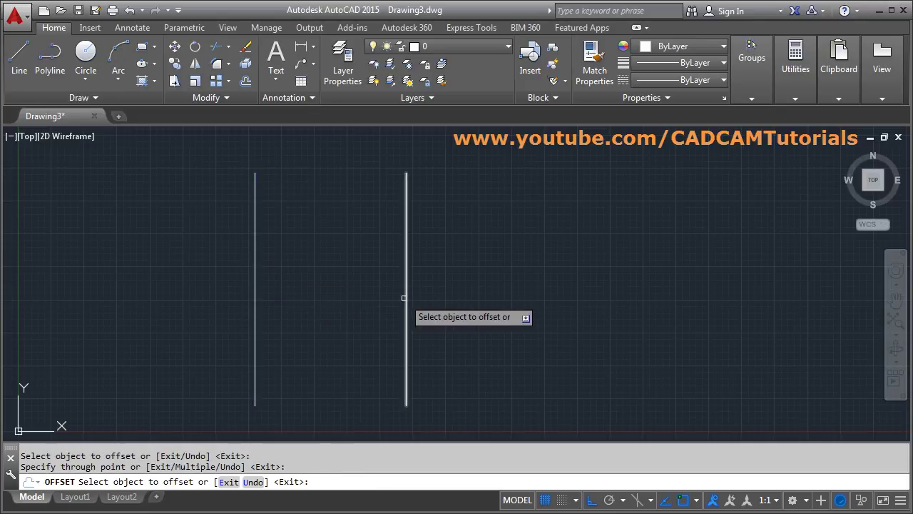
click(407, 321)
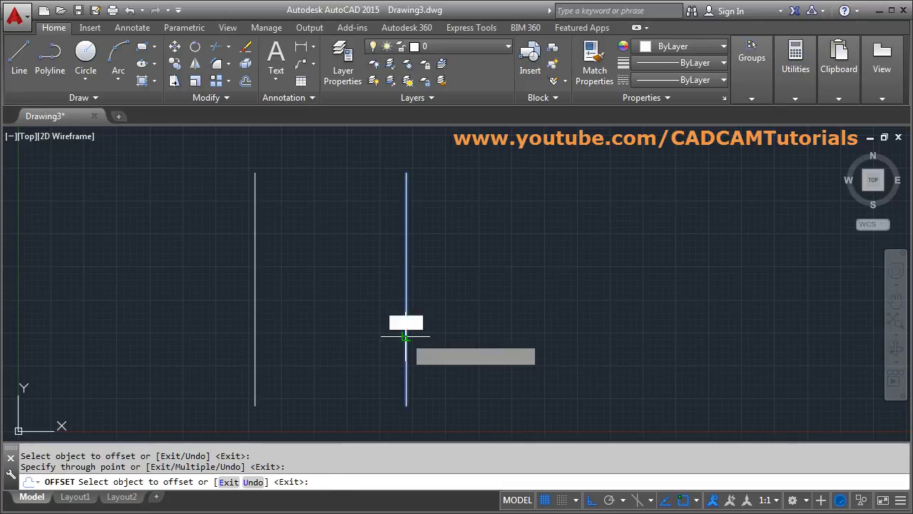
click(621, 336)
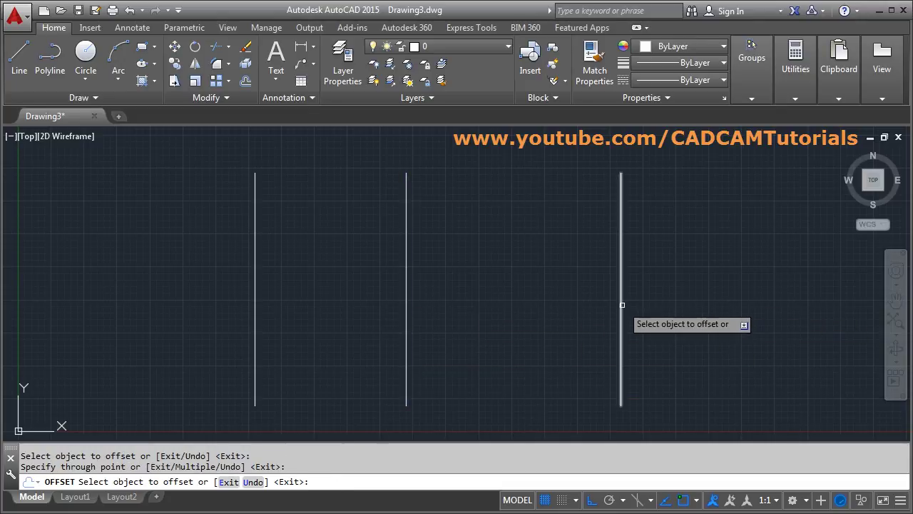
click(622, 304)
click(751, 299)
key(Return)
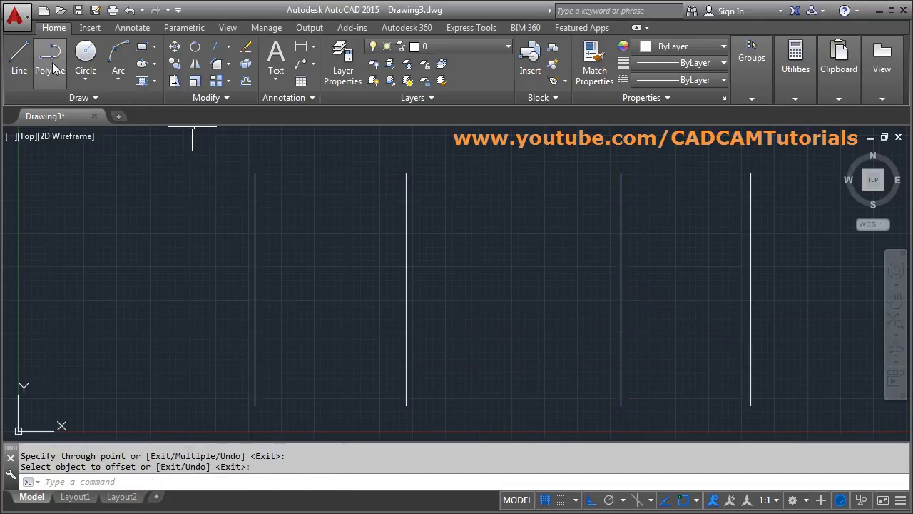
Draw lower and upper horizontal lines spanning across all four verticals
click(20, 61)
click(153, 328)
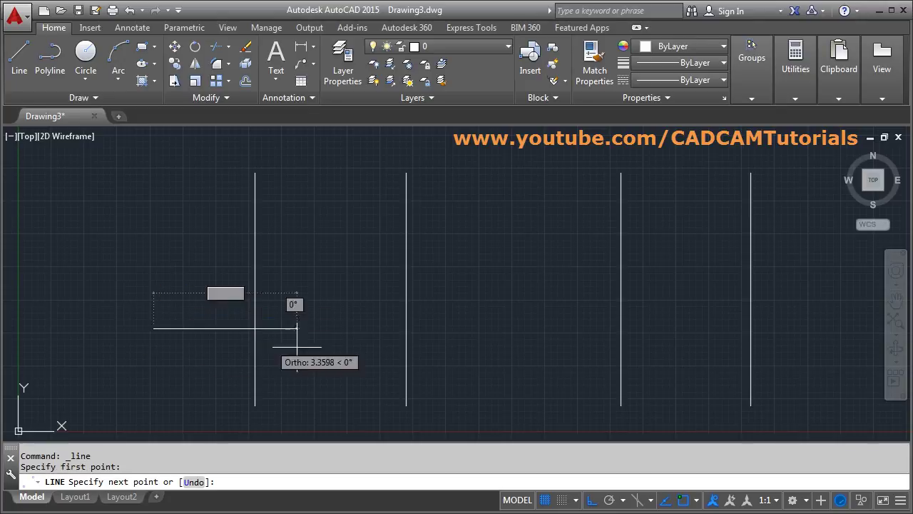
click(832, 328)
key(Return)
key(Return)
click(803, 239)
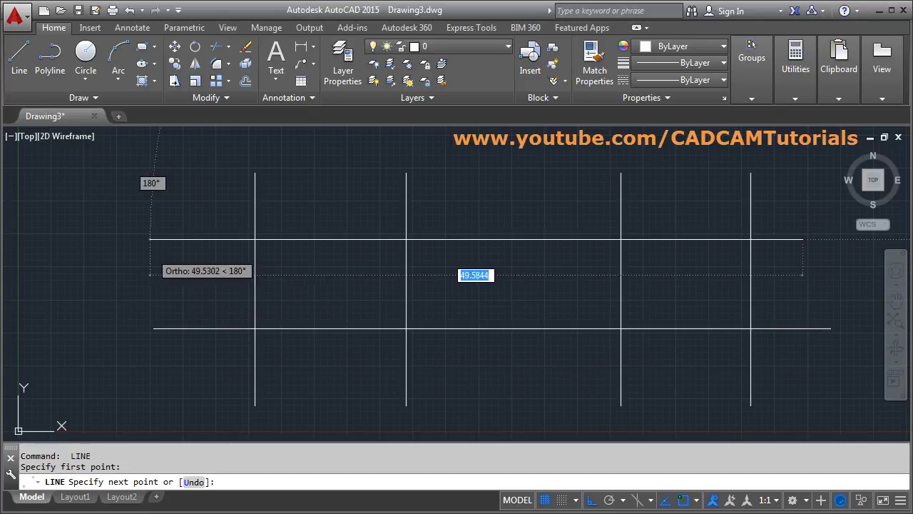
click(150, 239)
key(Return)
Draw a circle centred on the second vertical, its radius reaching past both horizontals
text(c)
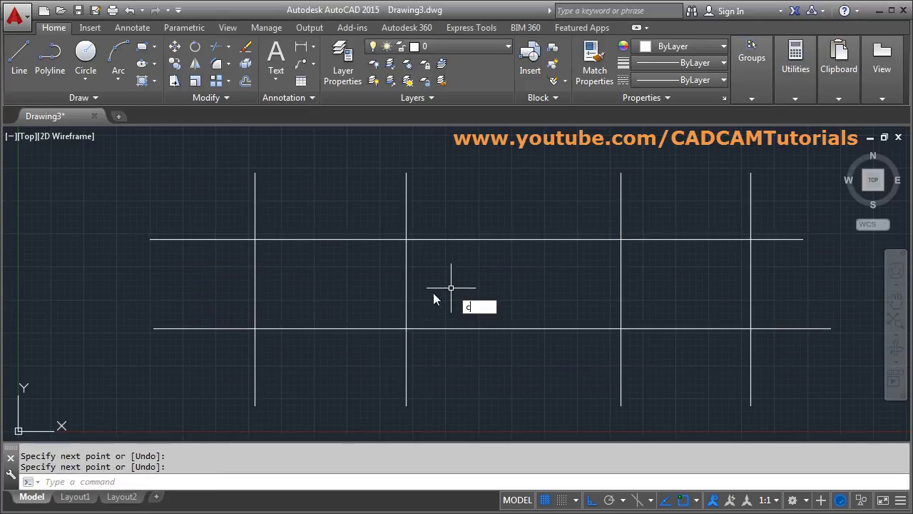
key(Return)
click(407, 289)
click(495, 289)
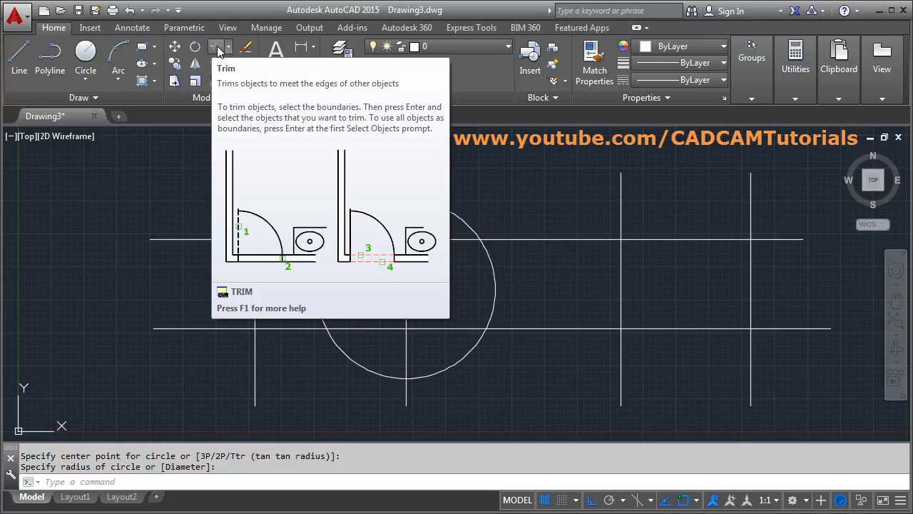
Trim the vertical and upper horizontal pieces inside the circle, using the circle as cutting edge
click(216, 48)
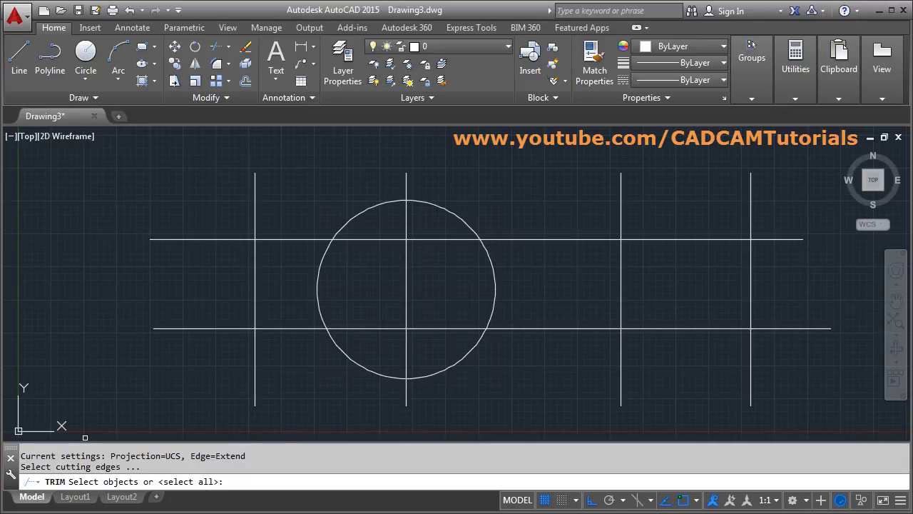
click(453, 215)
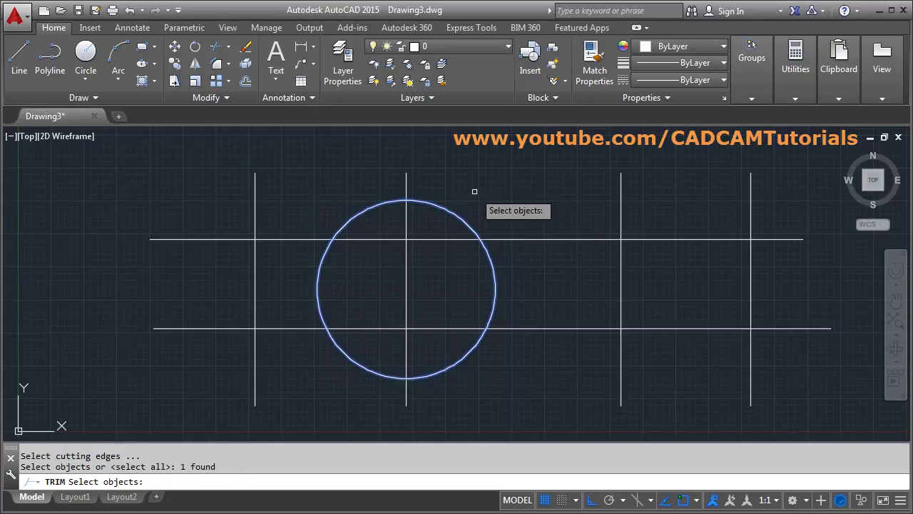
key(Return)
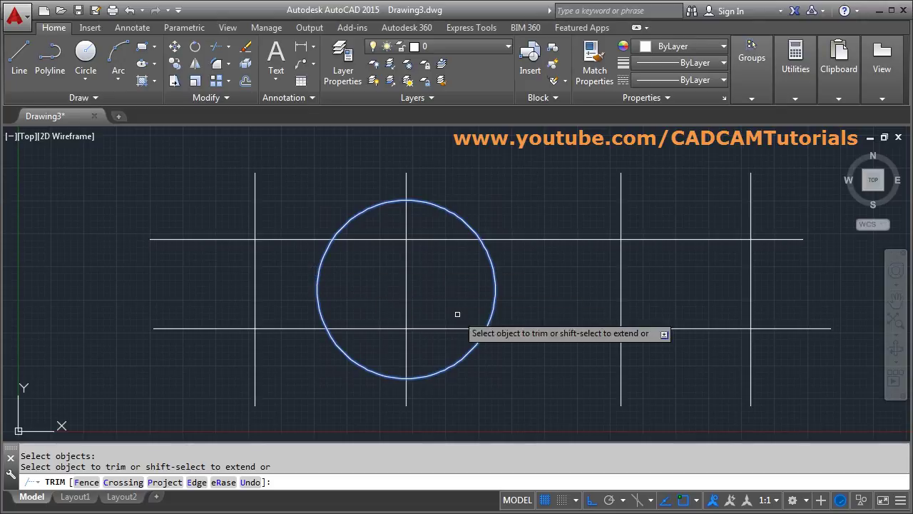
click(406, 226)
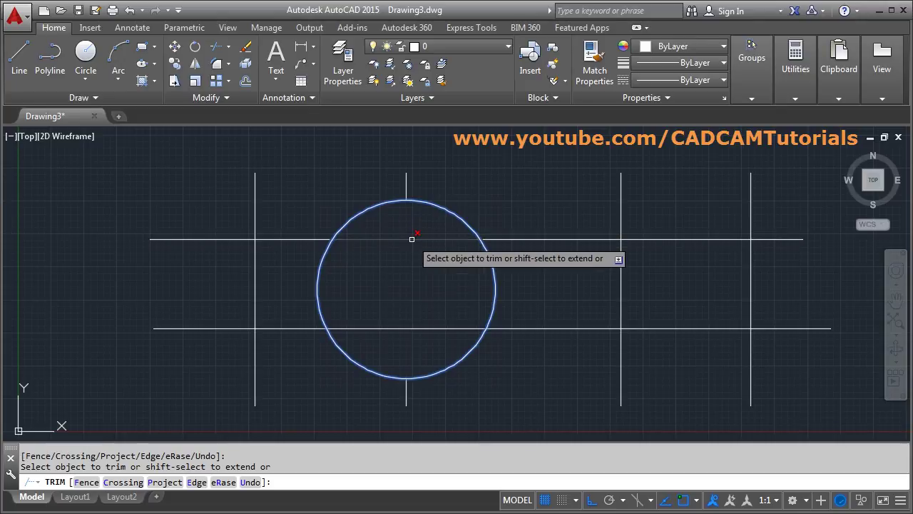
click(411, 239)
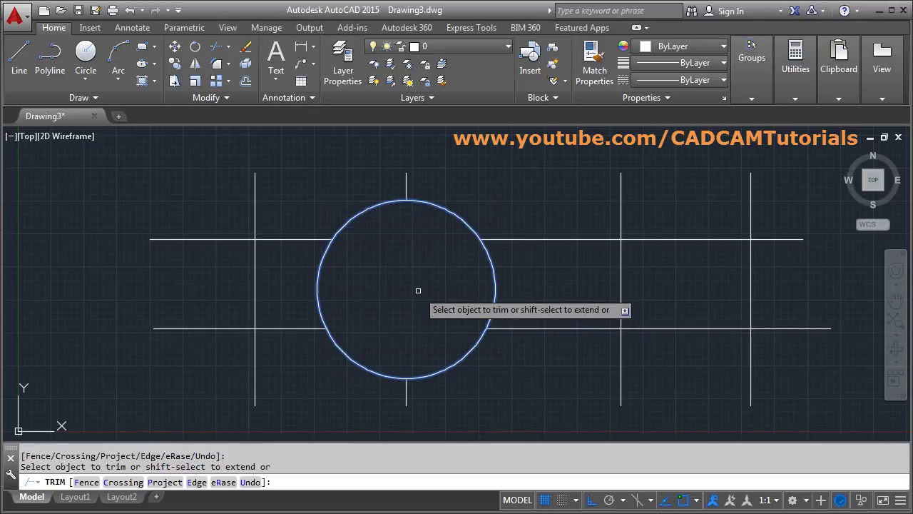
key(Return)
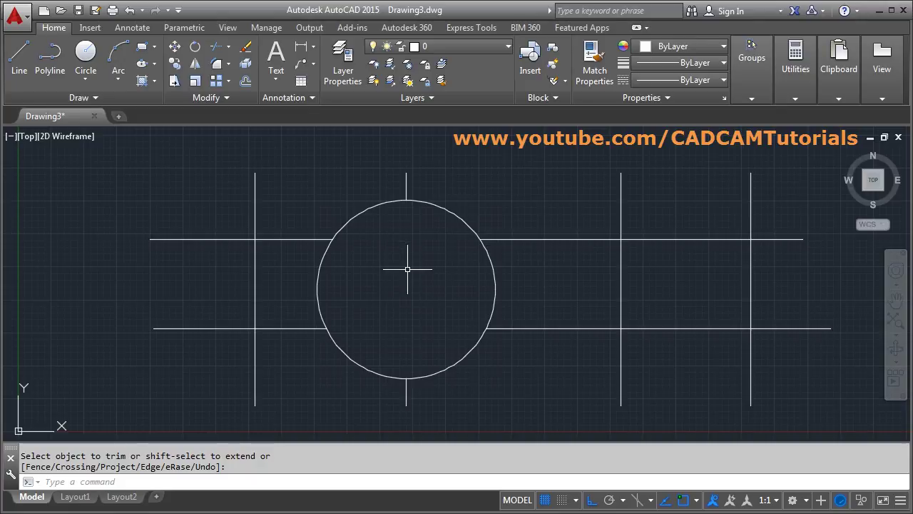
Undo the first trim and restart Trim with every object as a cutting edge
text(U)
key(Return)
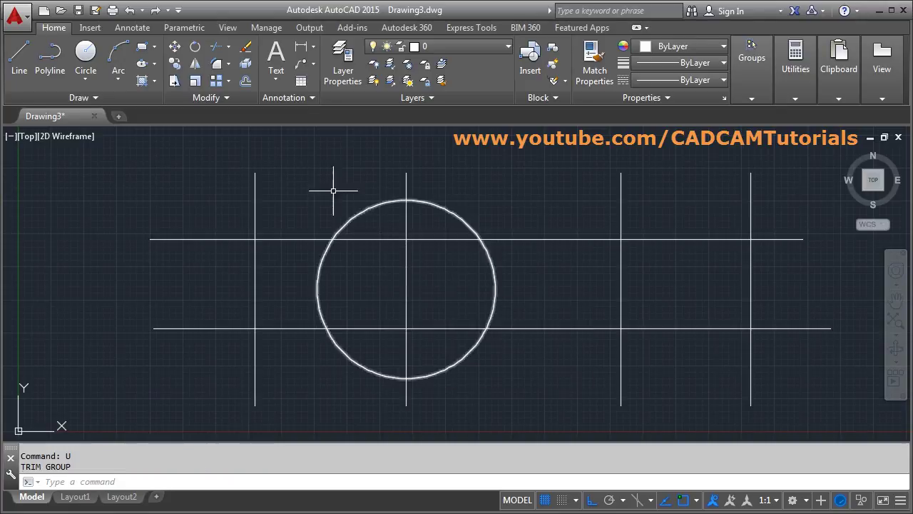
click(217, 47)
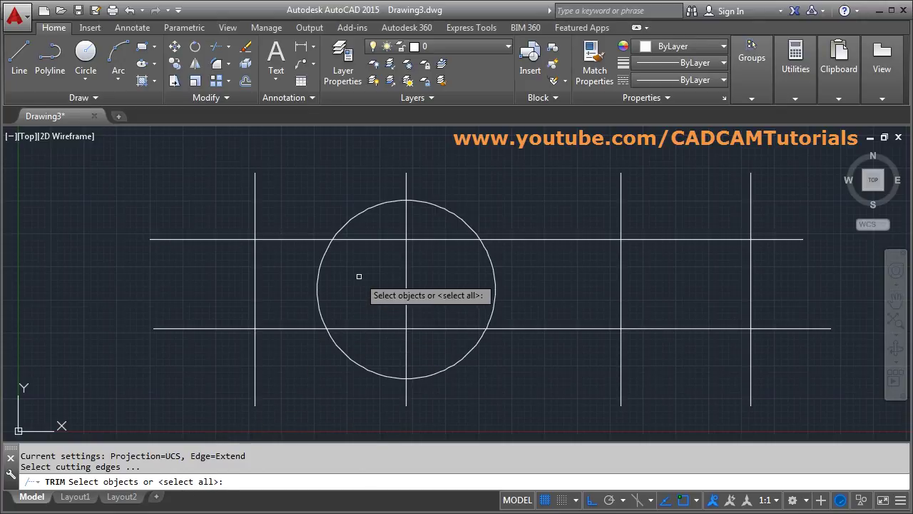
key(Return)
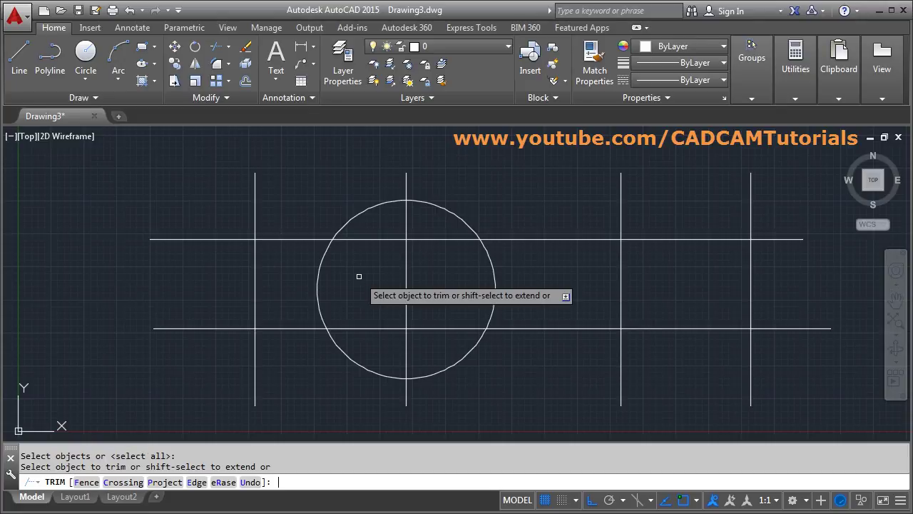
Trim away every line piece inside the circle, then undo that trim with U
click(379, 237)
click(408, 220)
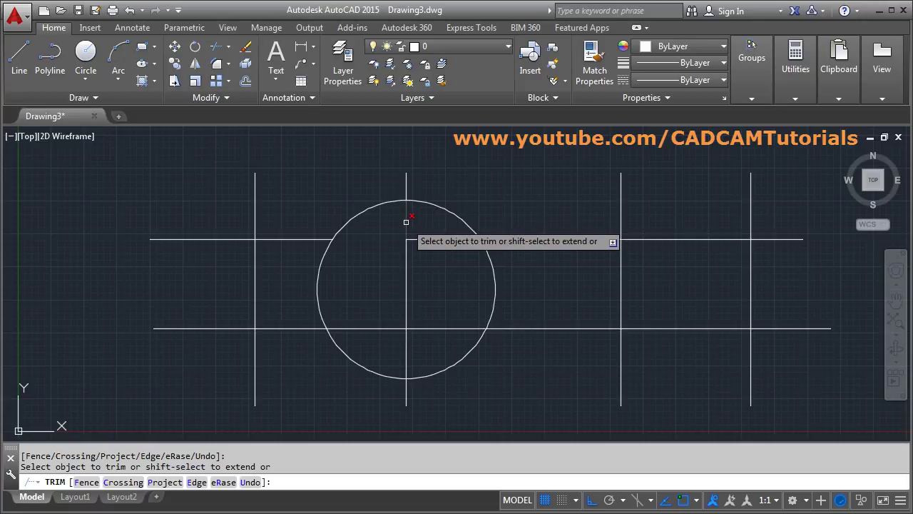
click(430, 237)
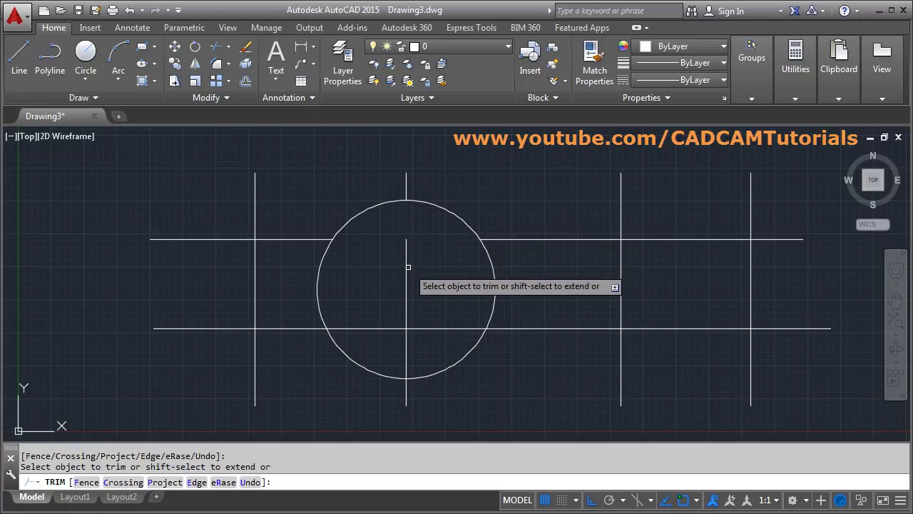
click(407, 264)
click(426, 326)
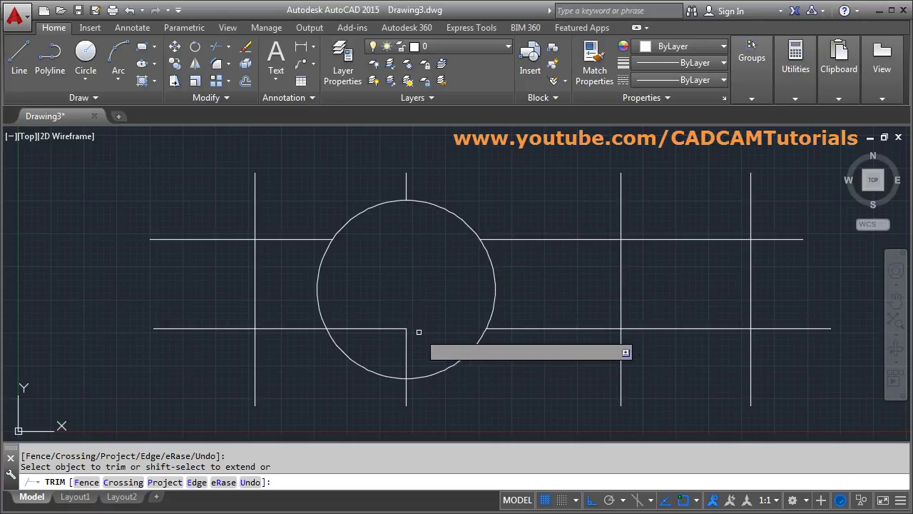
click(407, 340)
click(391, 328)
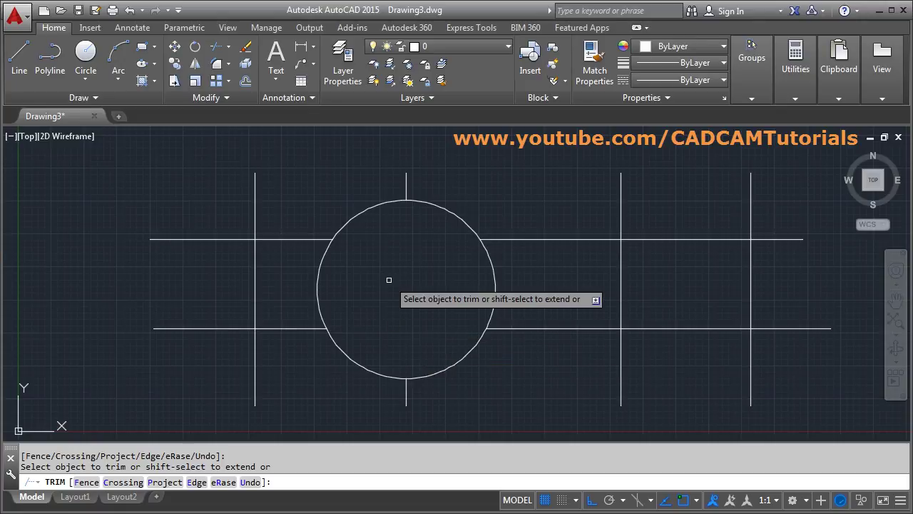
key(Return)
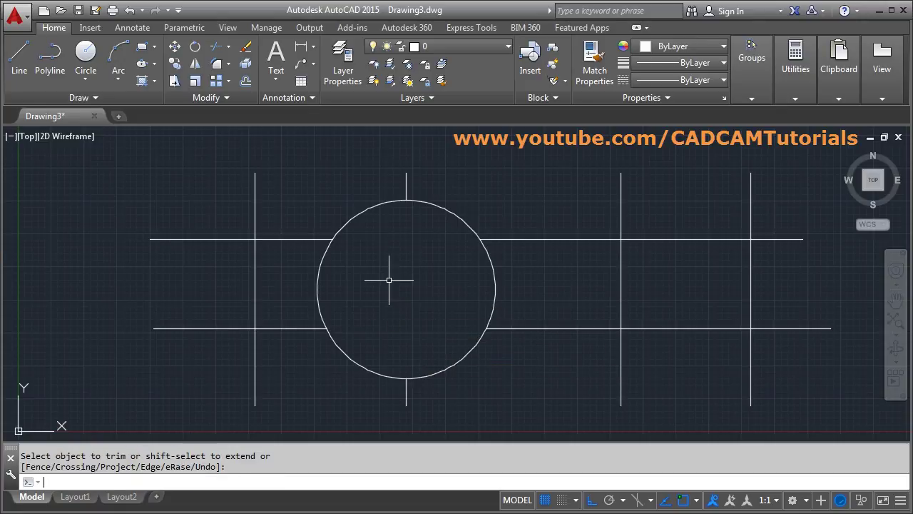
text(u)
key(Return)
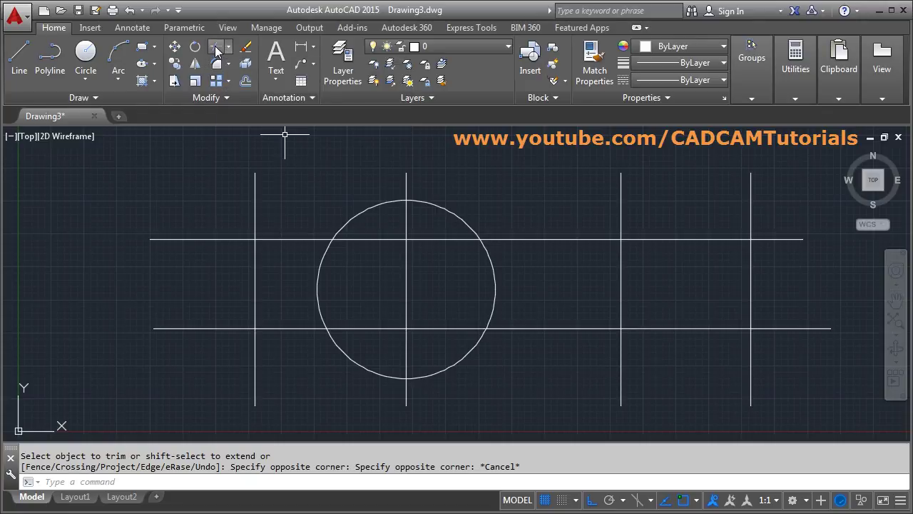
click(217, 48)
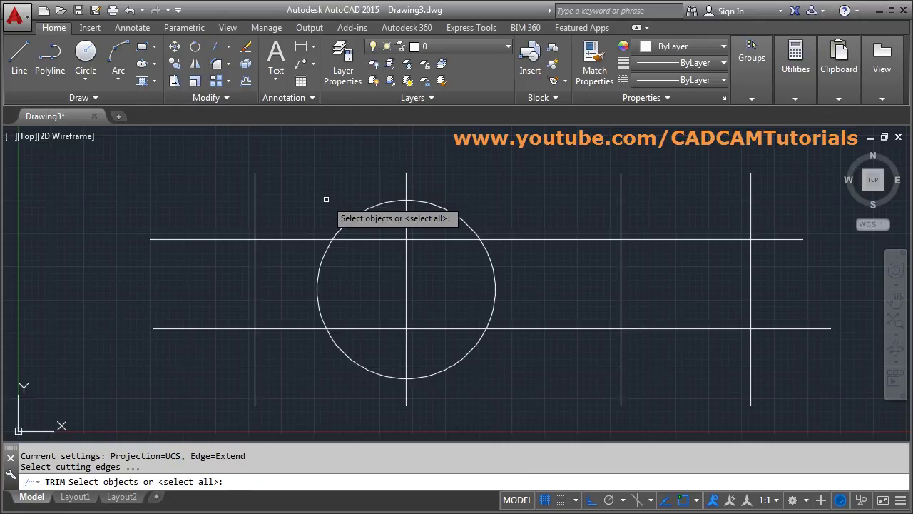
key(Return)
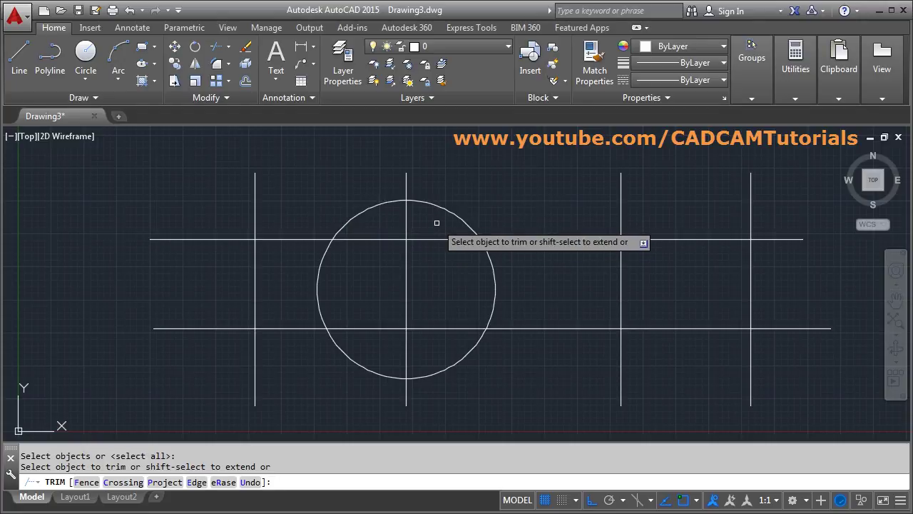
click(787, 186)
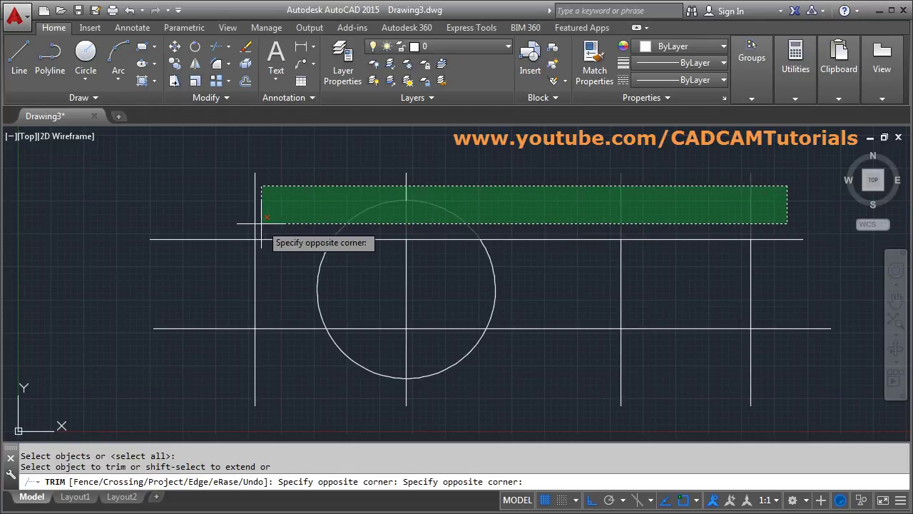
click(218, 230)
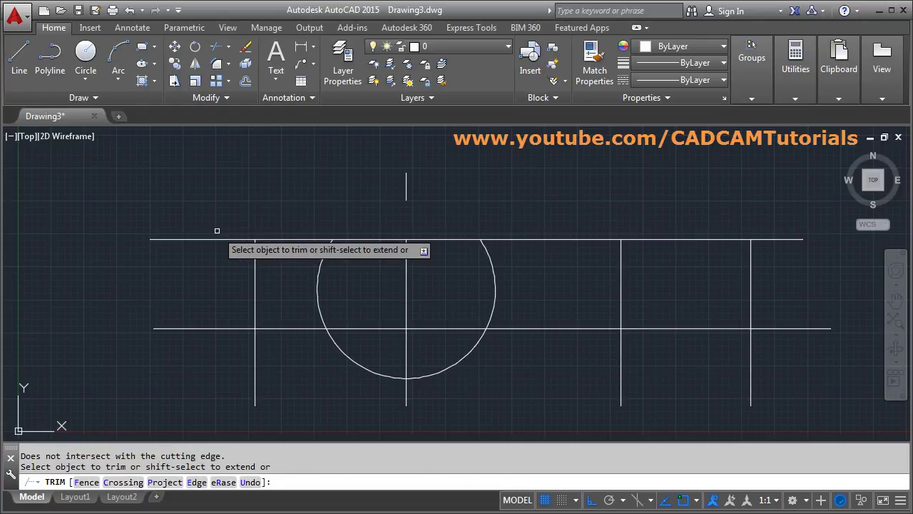
click(778, 356)
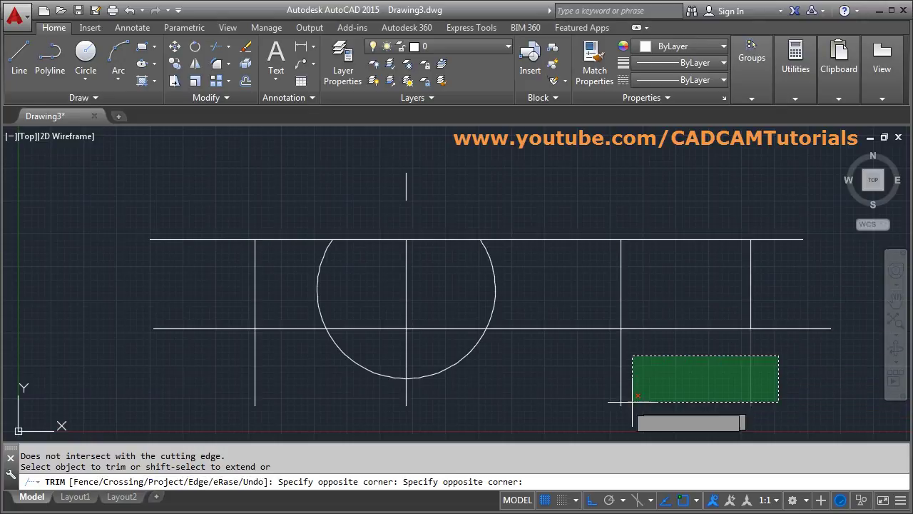
click(150, 401)
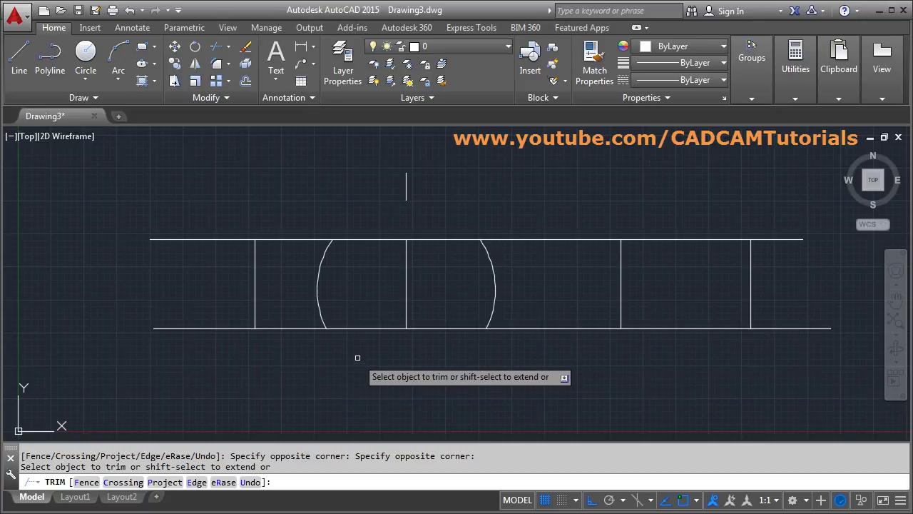
key(Return)
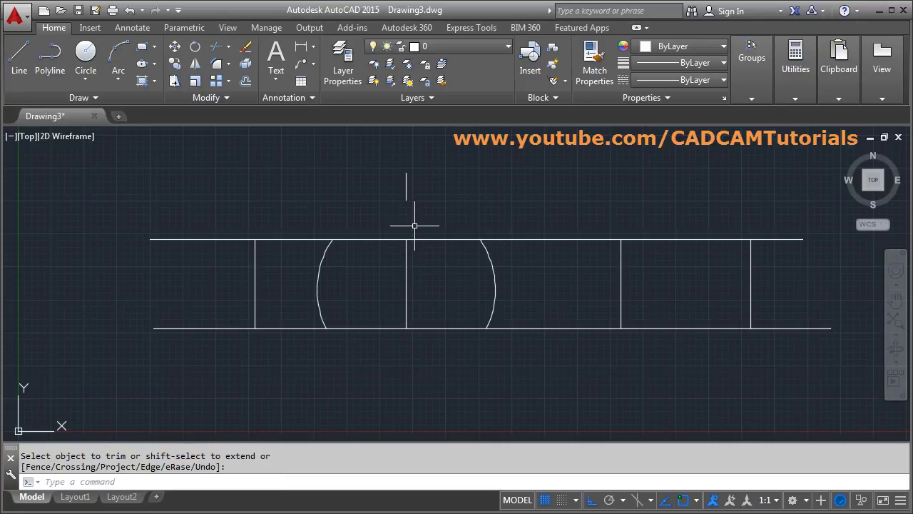
text(u)
key(Return)
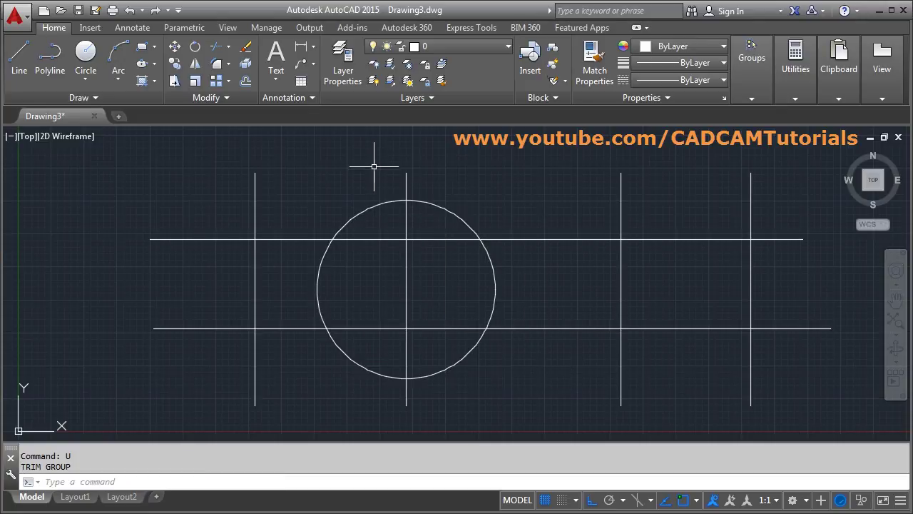
click(219, 47)
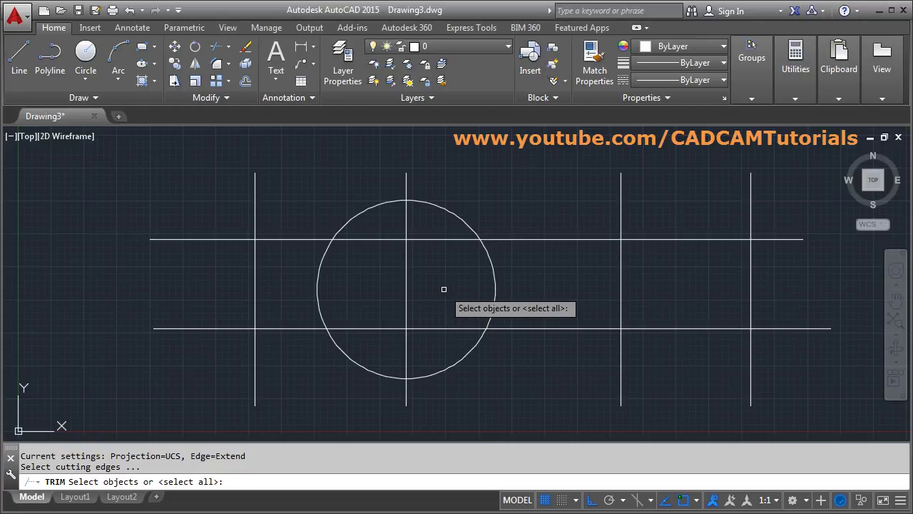
key(Return)
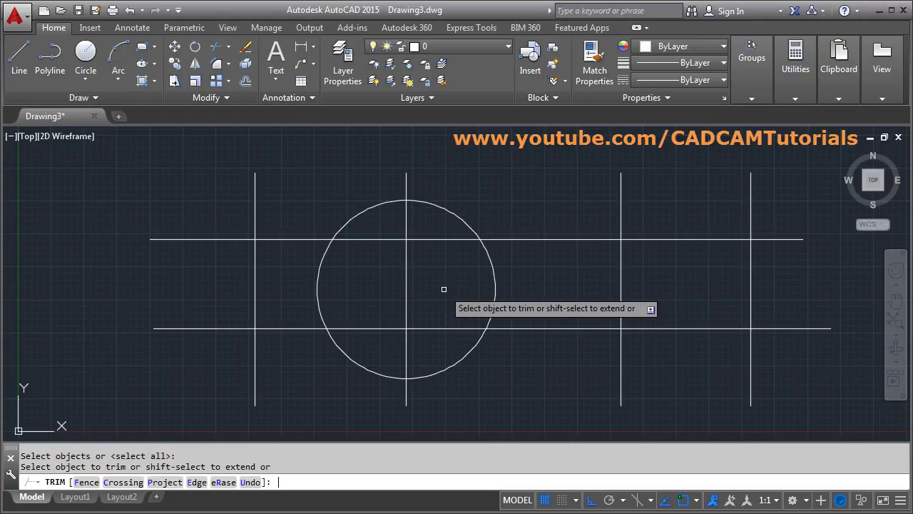
click(85, 482)
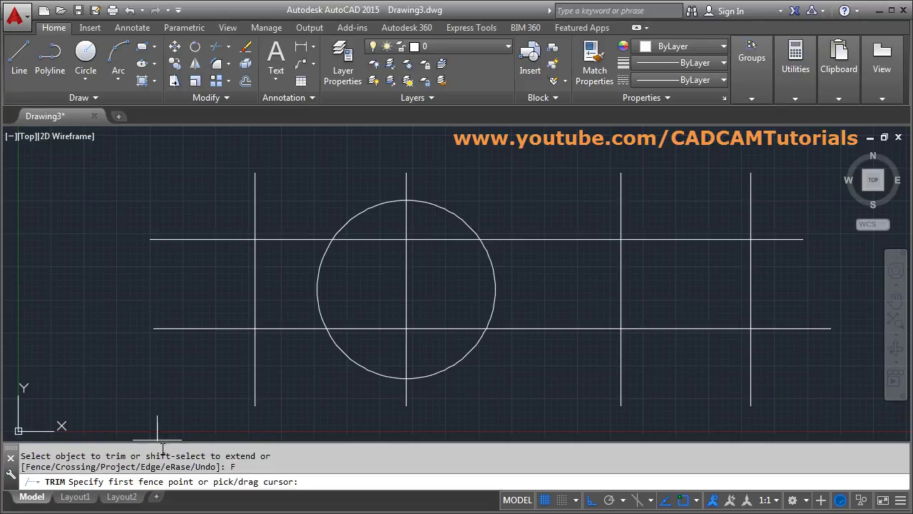
click(774, 206)
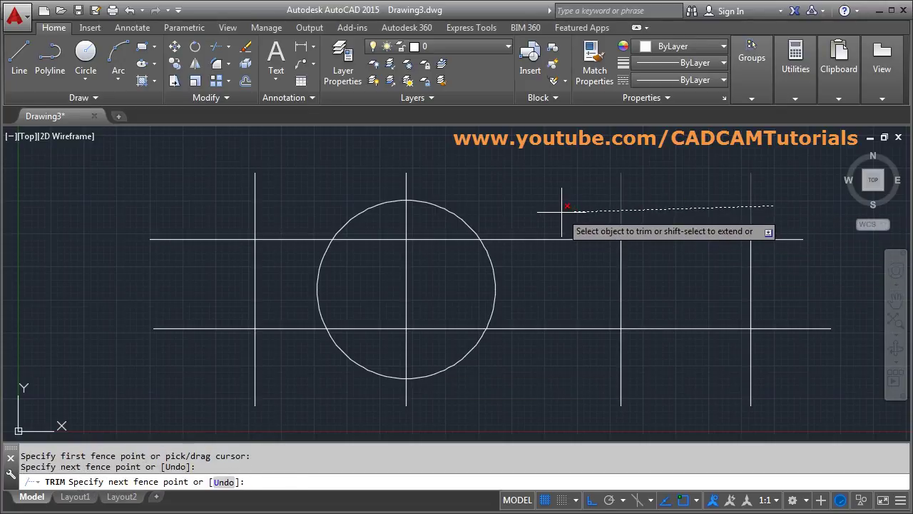
click(562, 212)
click(558, 347)
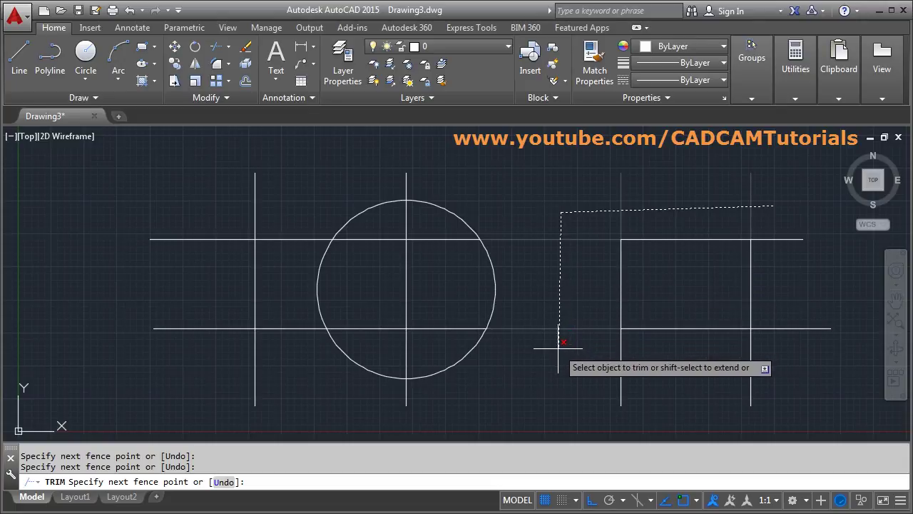
click(308, 355)
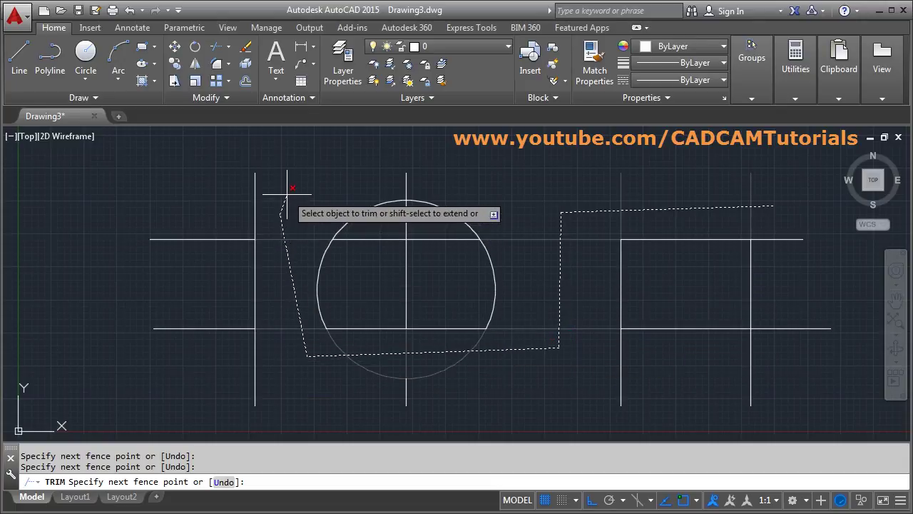
click(285, 180)
key(Return)
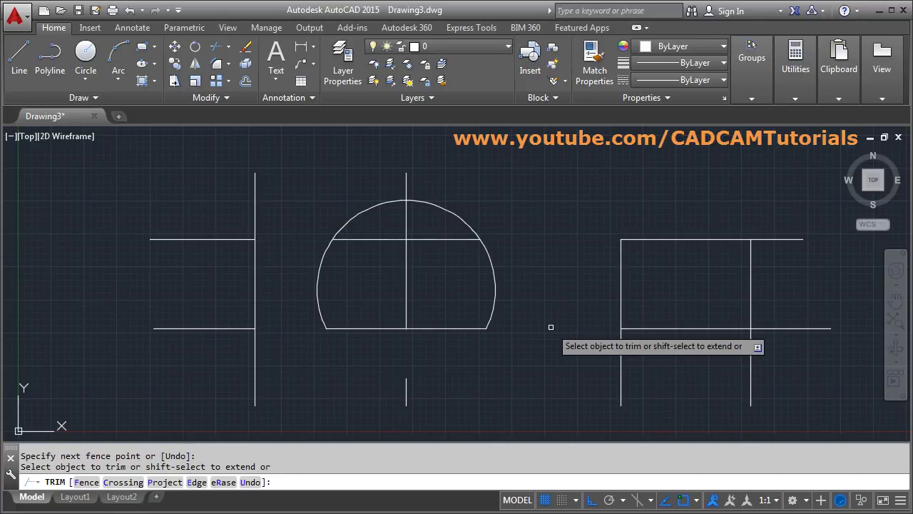
key(Return)
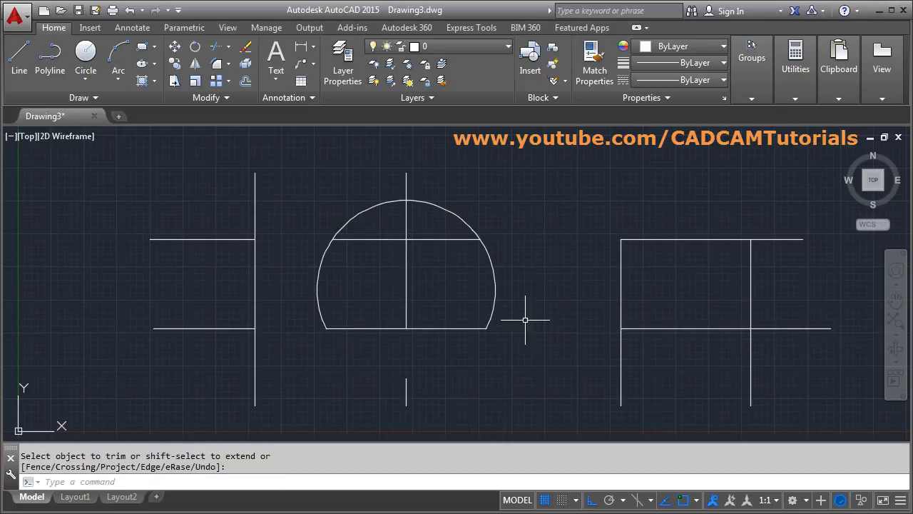
text(u)
key(Return)
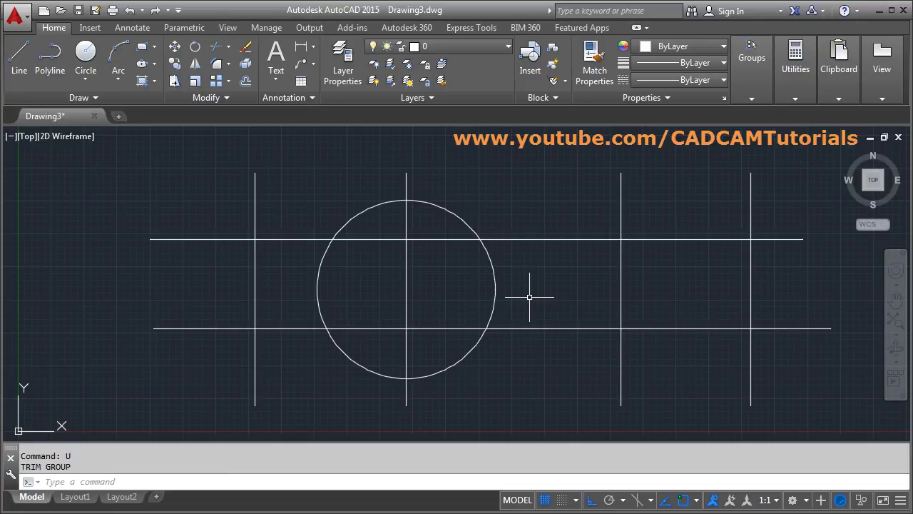
click(216, 47)
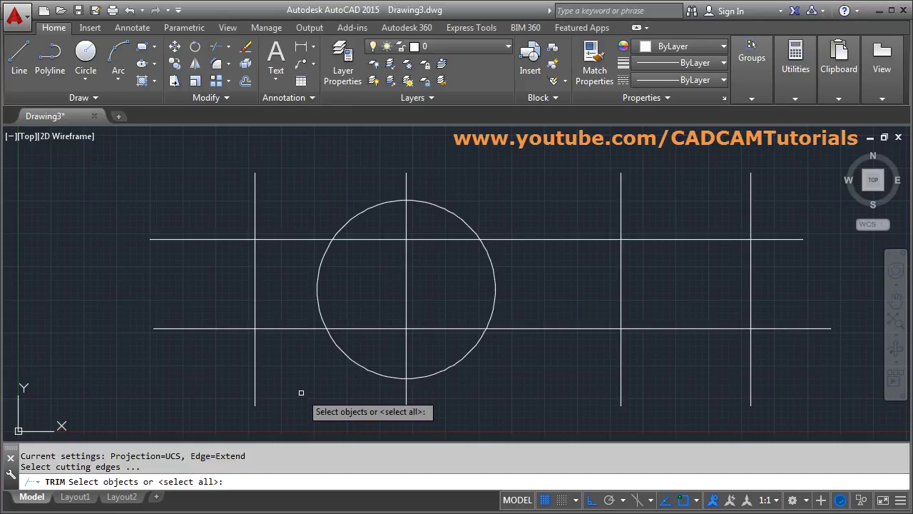
key(Return)
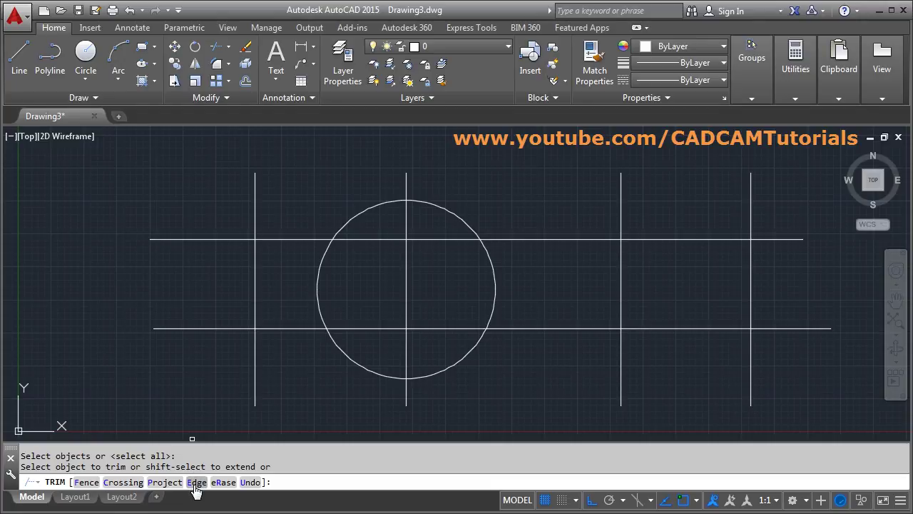
click(179, 283)
key(Escape)
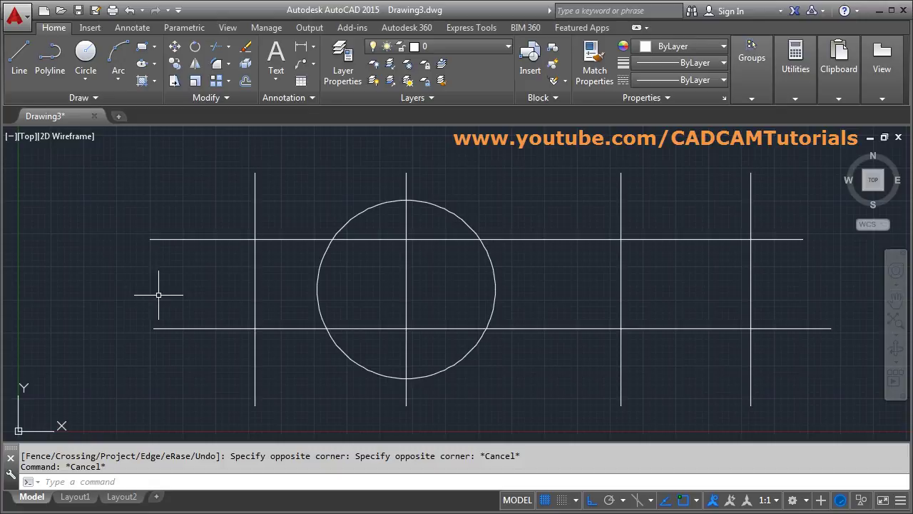
Draw a new vertical line at the far left of the grid
click(19, 57)
click(71, 173)
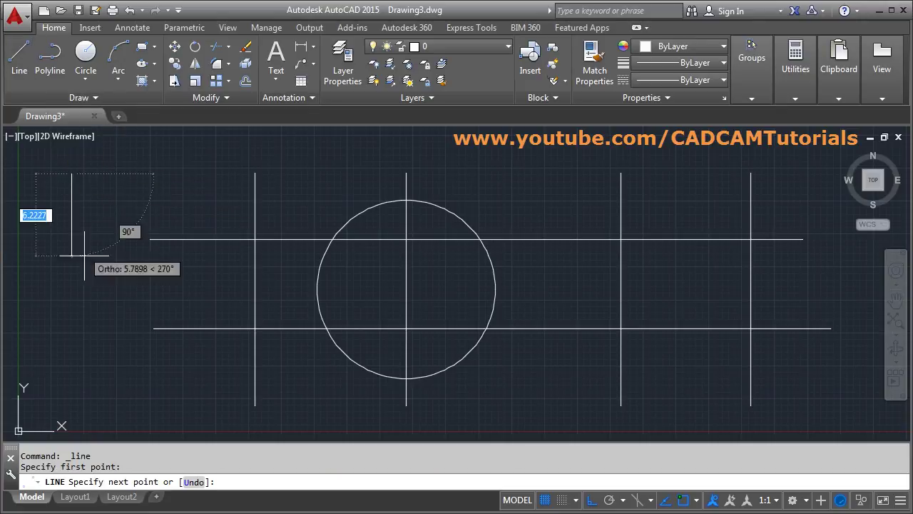
click(72, 393)
key(Return)
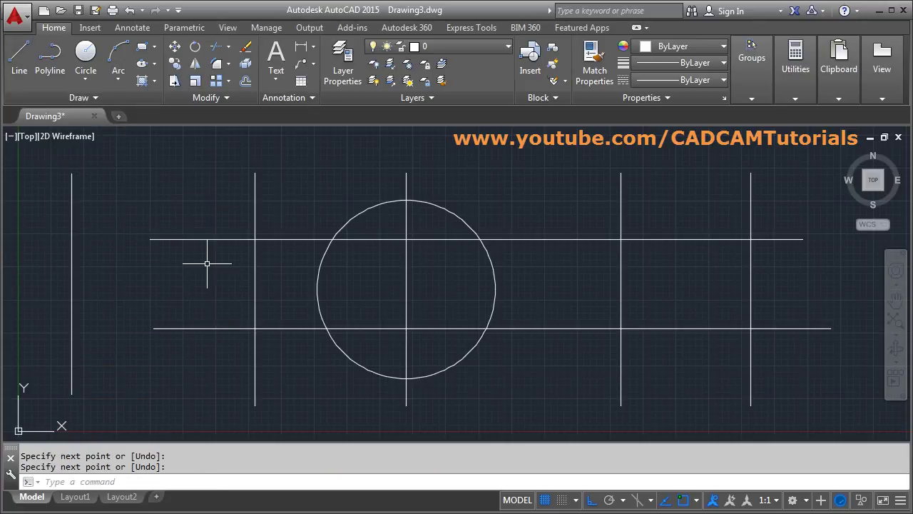
click(215, 47)
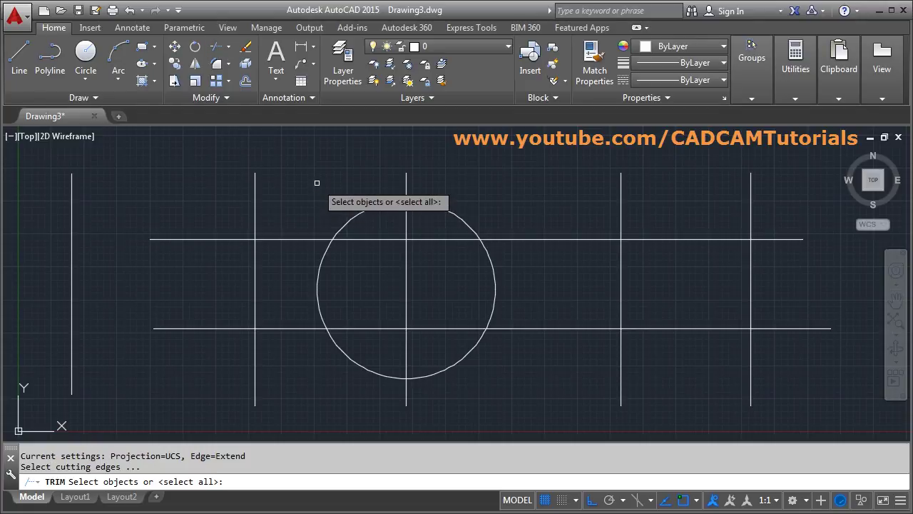
Set Trim's Edge mode to Extend, then cut the top and bottom ends off the far-left line
key(Return)
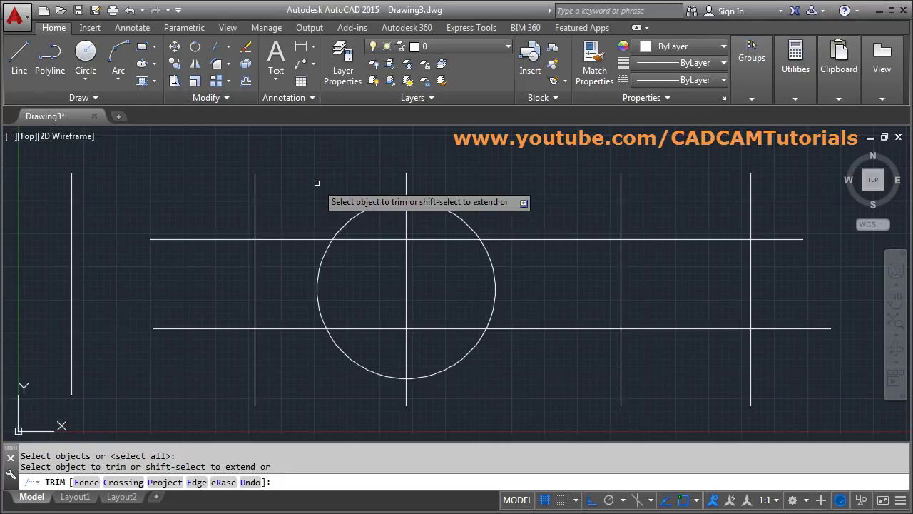
click(195, 483)
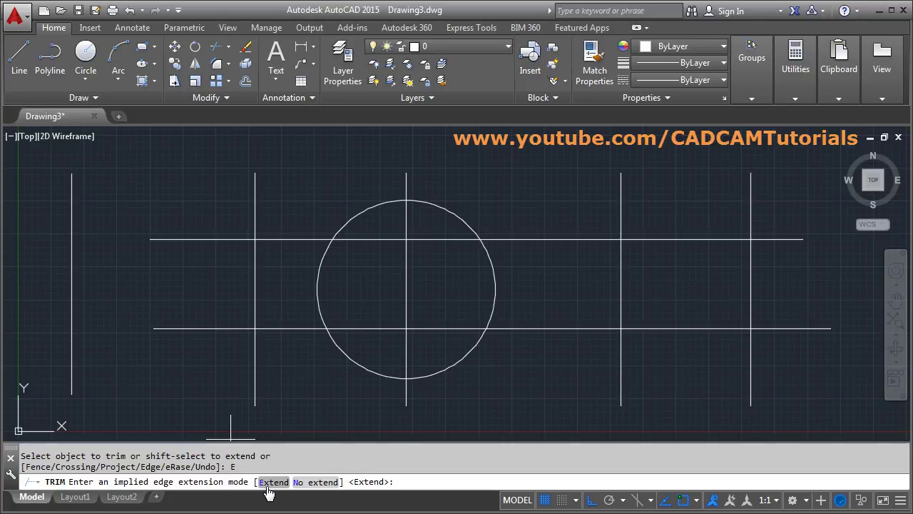
click(315, 483)
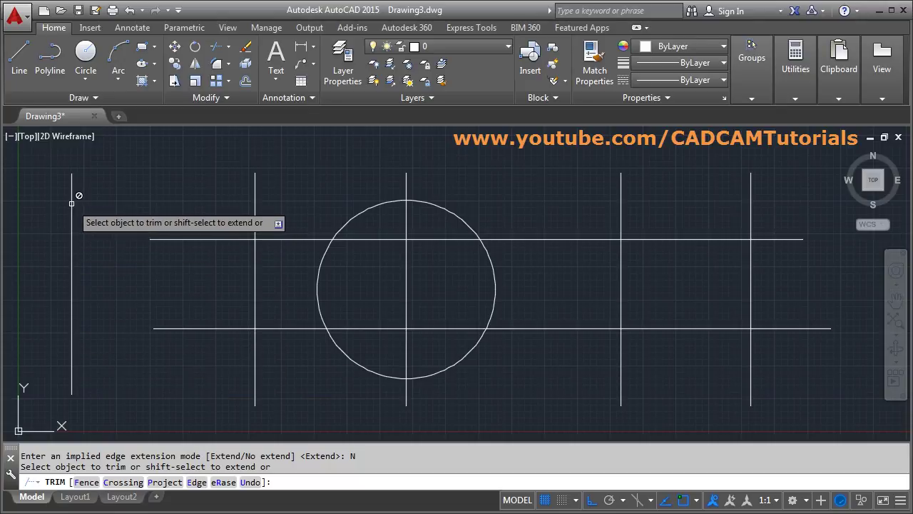
click(197, 482)
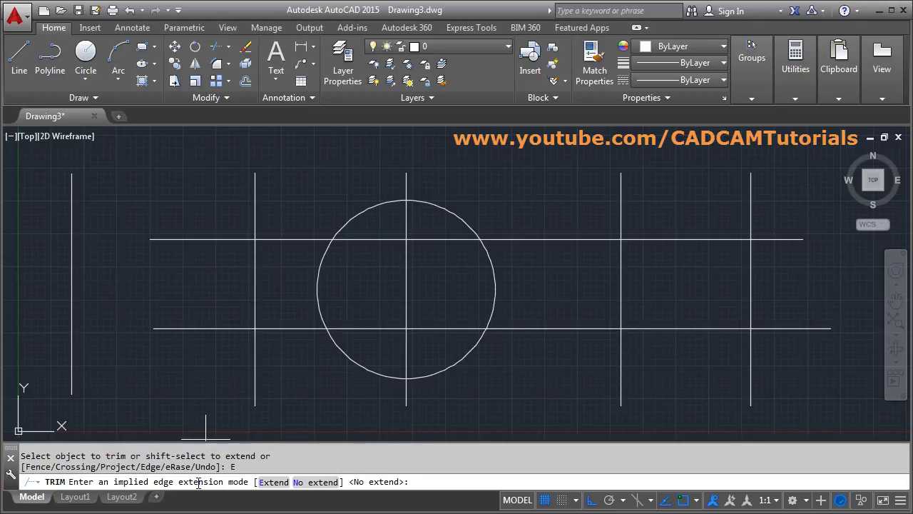
click(273, 482)
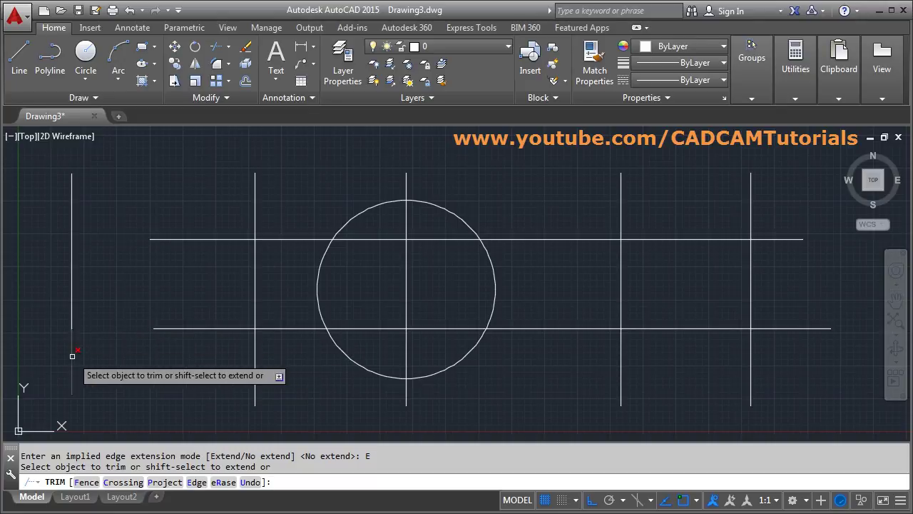
click(73, 201)
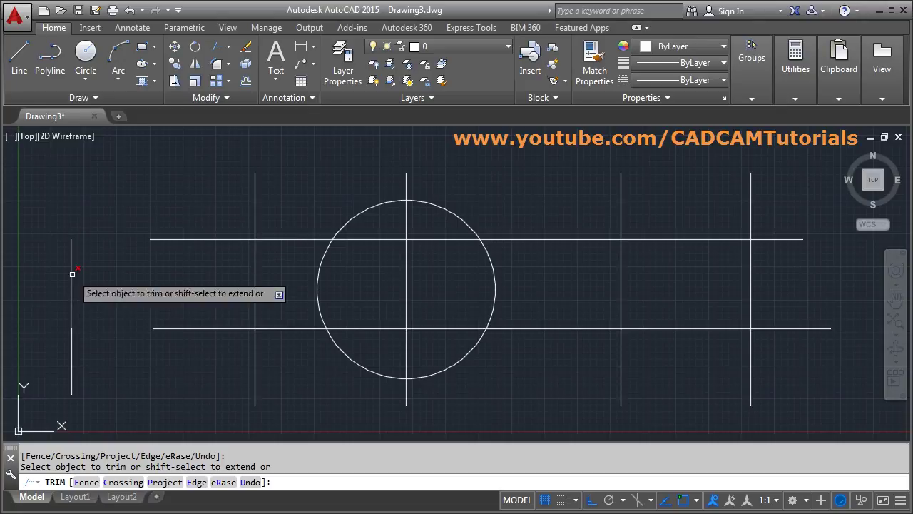
click(73, 357)
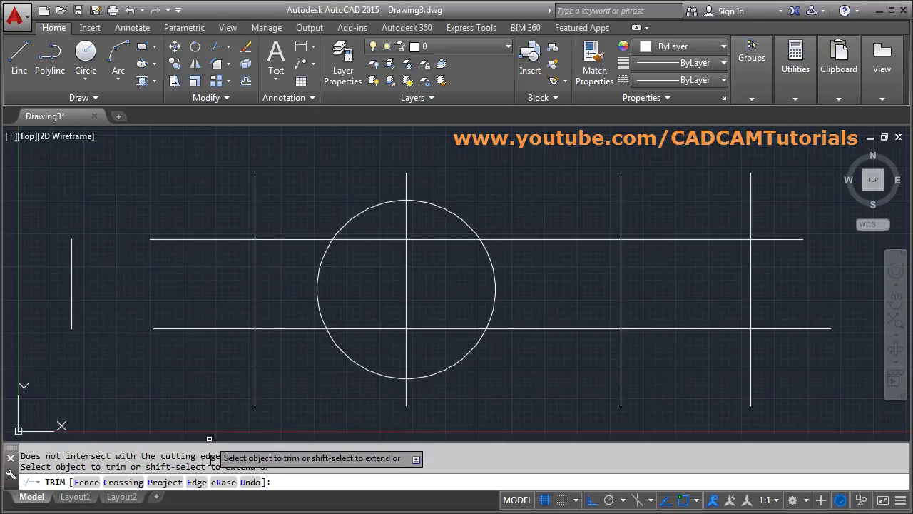
Erase the short left line with eRase, then Undo twice to restore it at full length
click(222, 482)
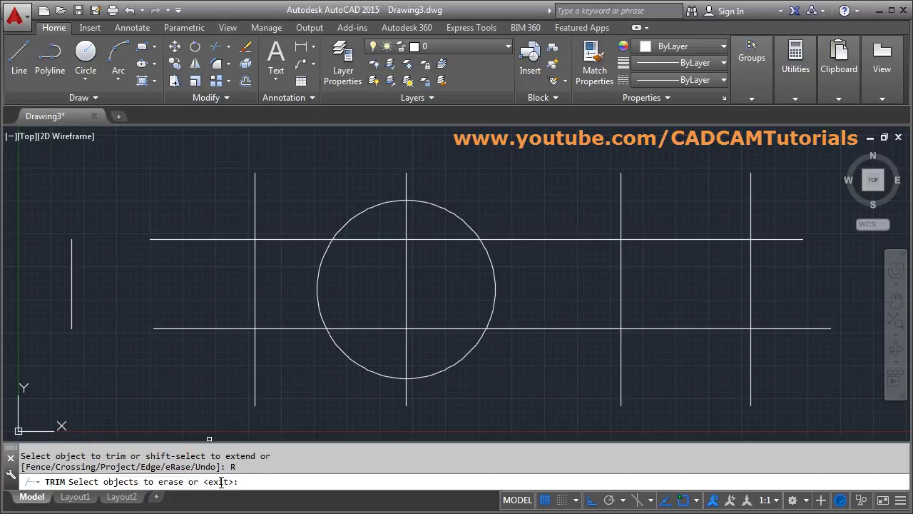
click(73, 288)
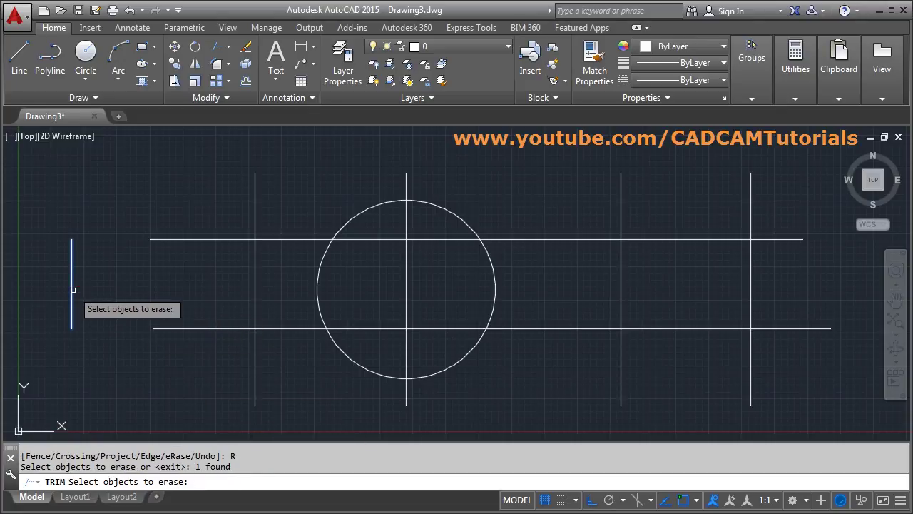
key(Return)
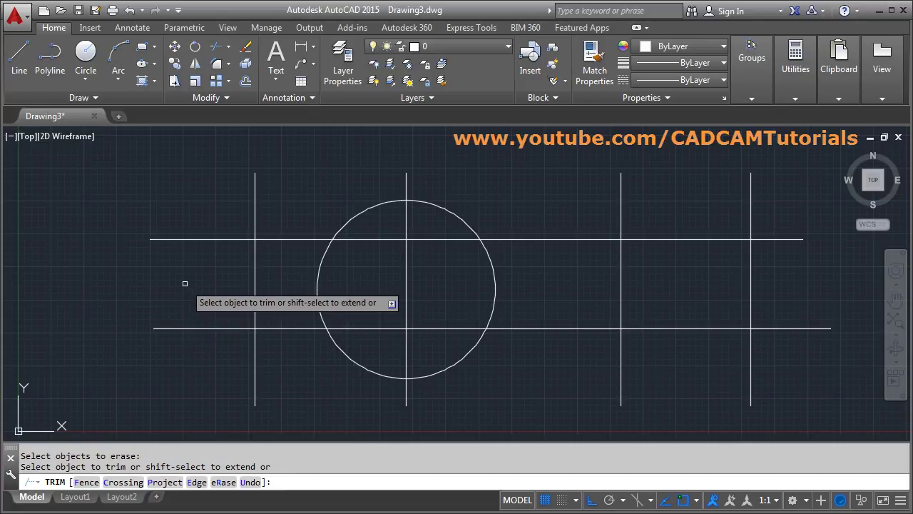
click(249, 483)
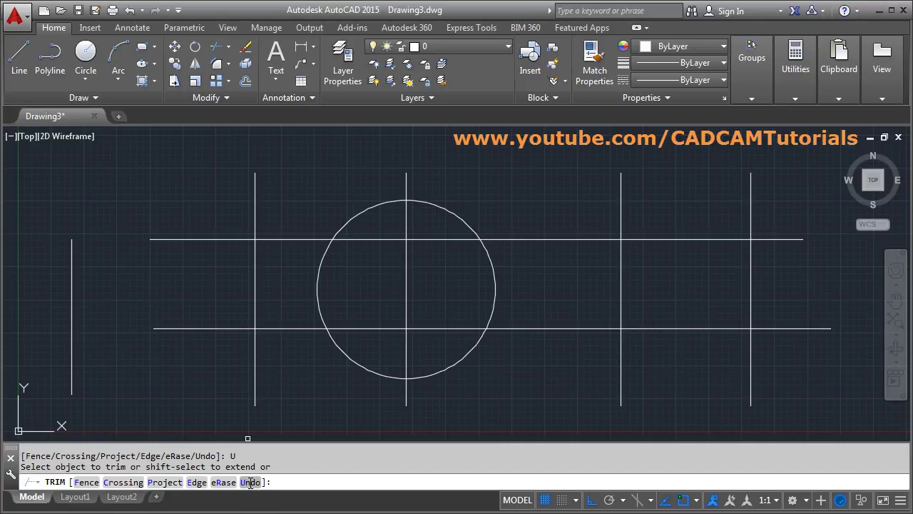
click(250, 483)
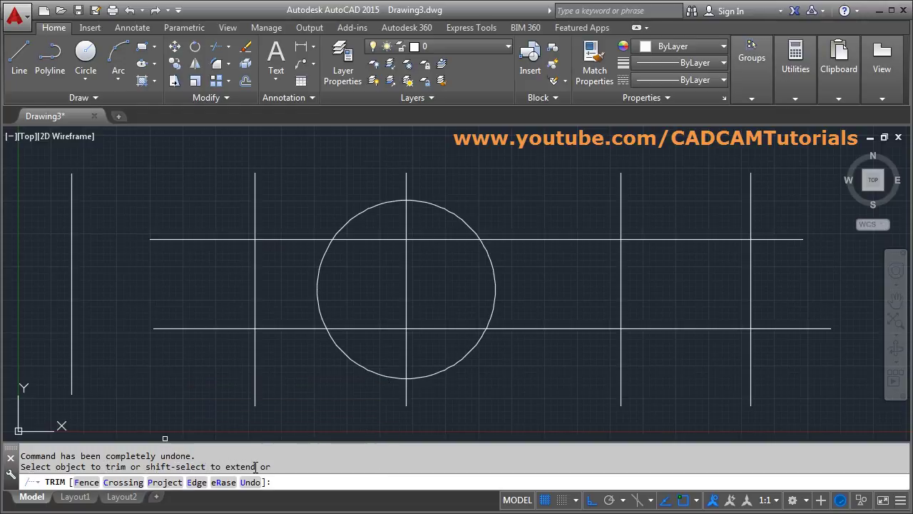
Remove the circle's arcs between the horizontals and the centre-line pieces, extending the upper line back
click(319, 267)
click(405, 265)
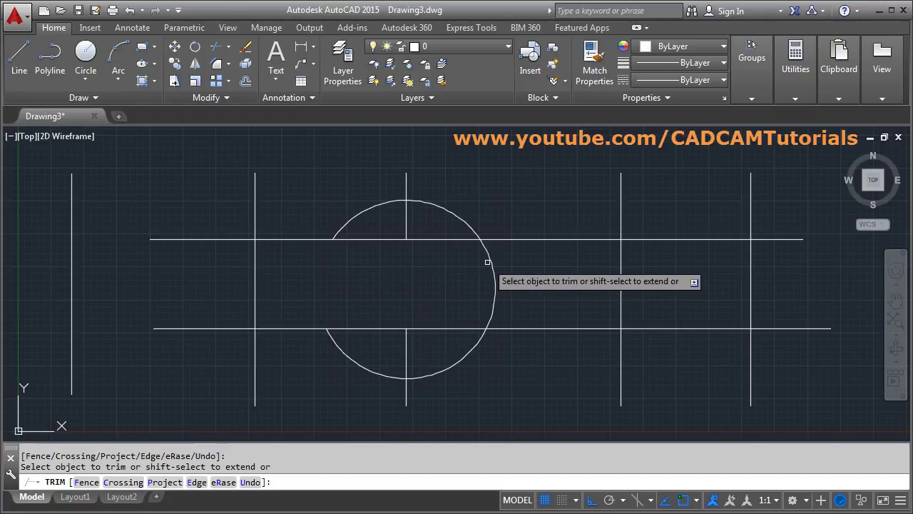
click(489, 261)
click(407, 218)
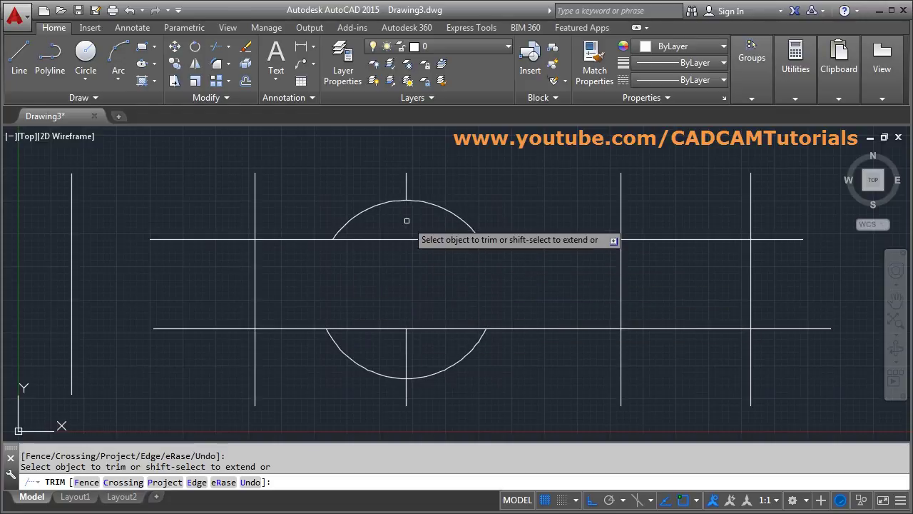
click(397, 238)
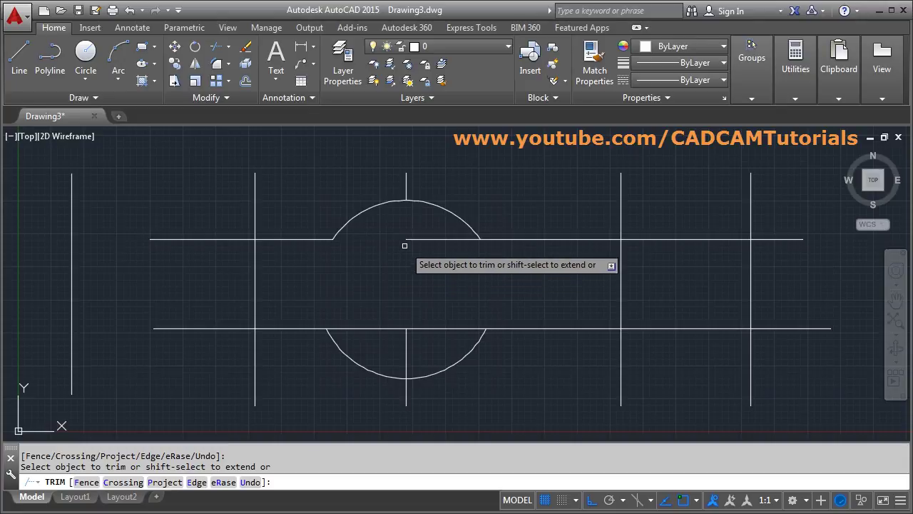
shift+click(403, 239)
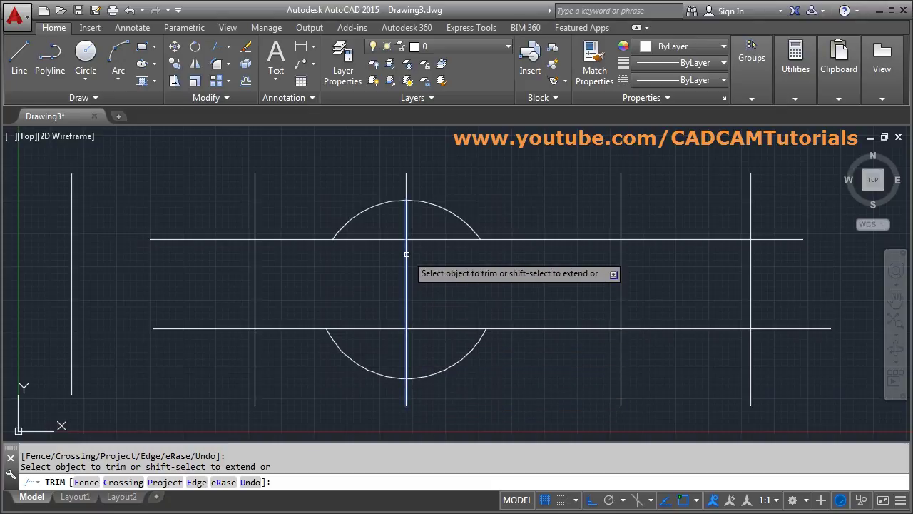
Remove the circle's upper-right arc and right-half line pieces, extending both horizontals back across
click(449, 209)
click(449, 239)
click(445, 328)
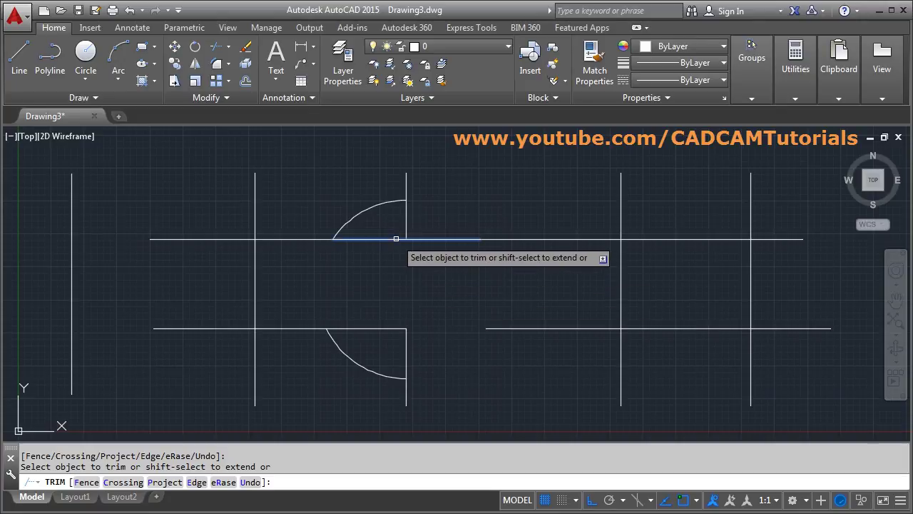
shift+click(396, 239)
shift+click(390, 328)
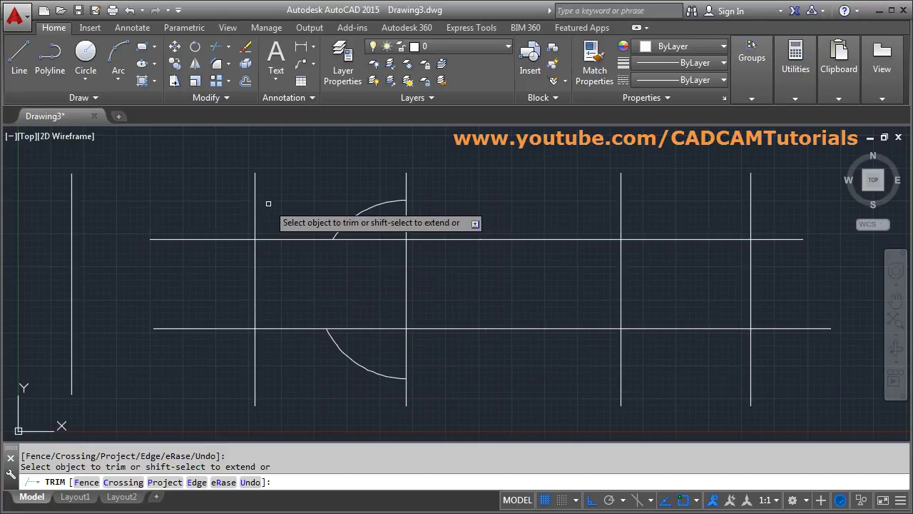
Fence-trim all overhanging line ends around the drawing in one pass and end Trim
click(86, 482)
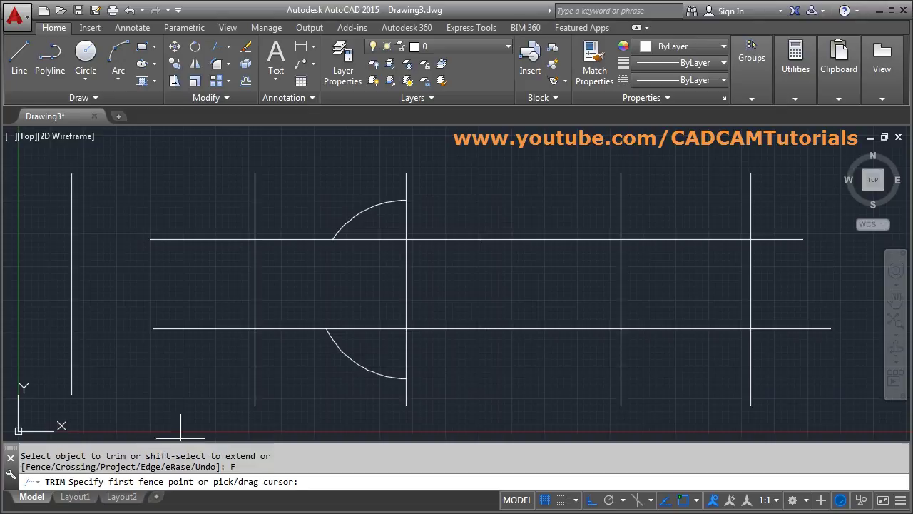
click(292, 205)
click(177, 211)
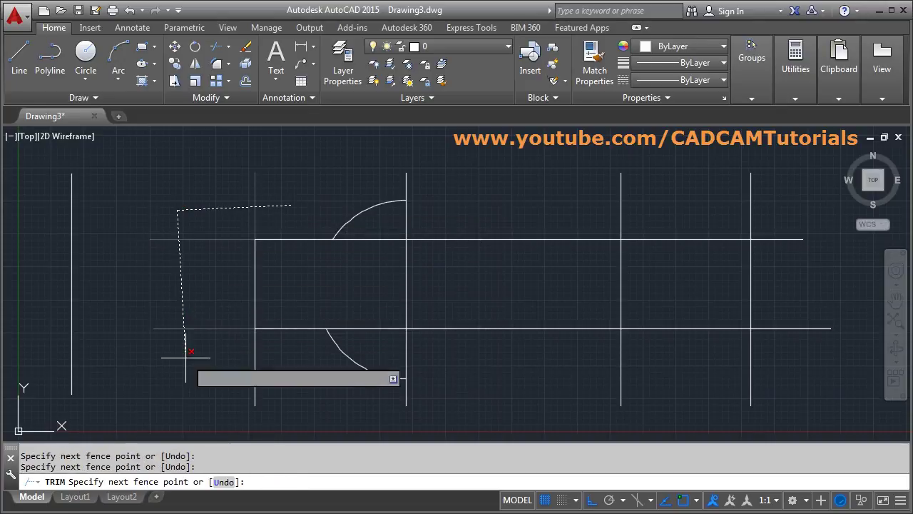
click(188, 373)
click(276, 364)
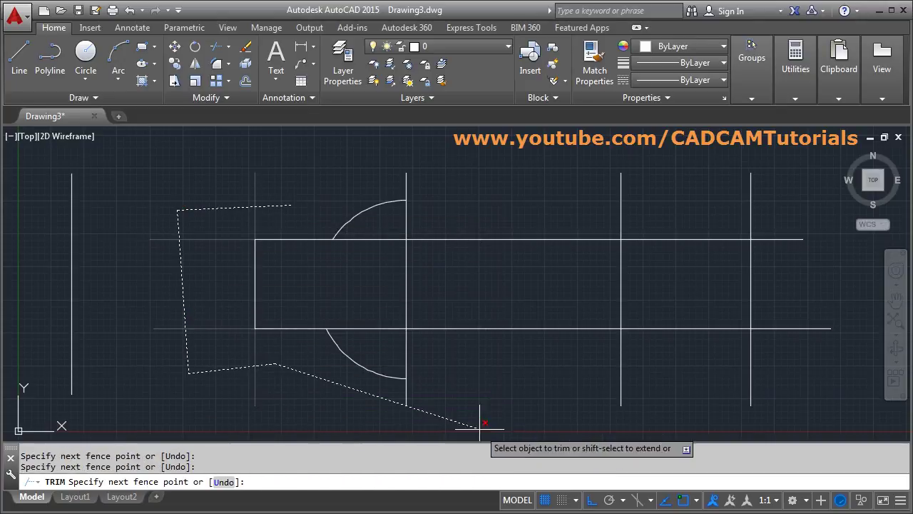
click(439, 431)
click(577, 369)
click(792, 371)
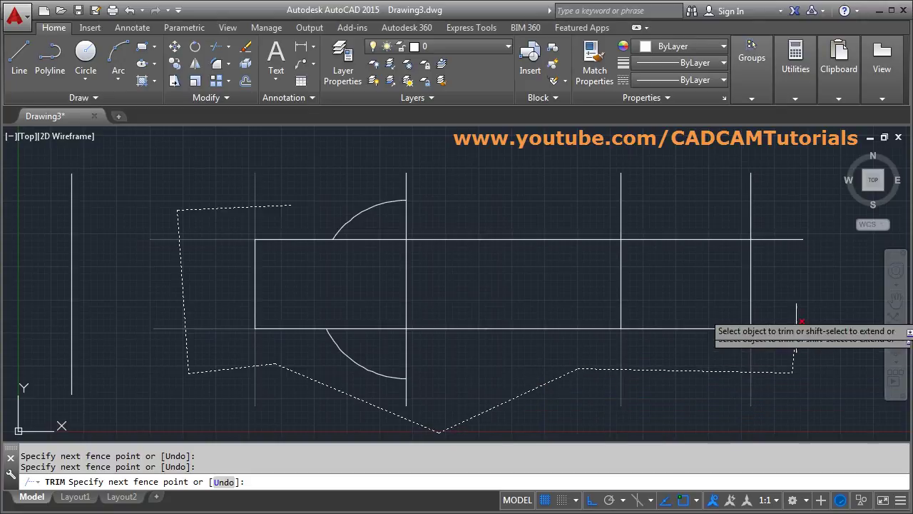
click(790, 198)
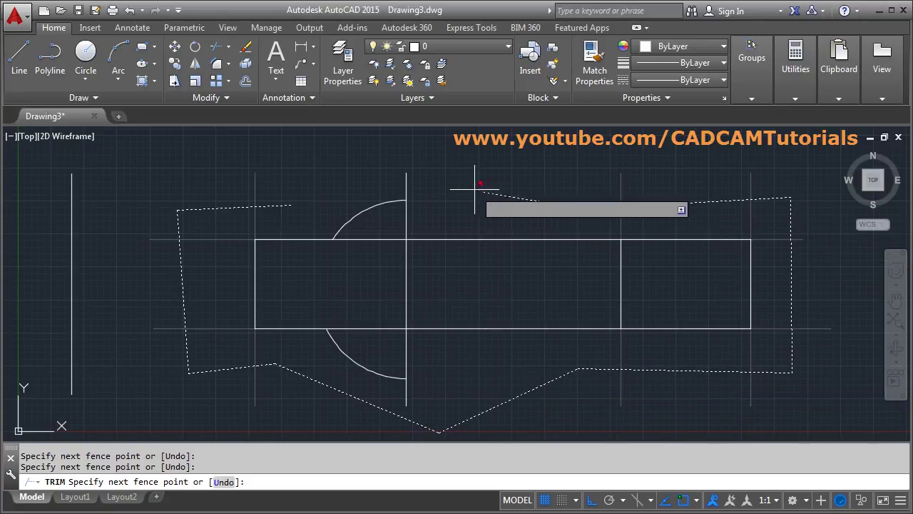
key(Return)
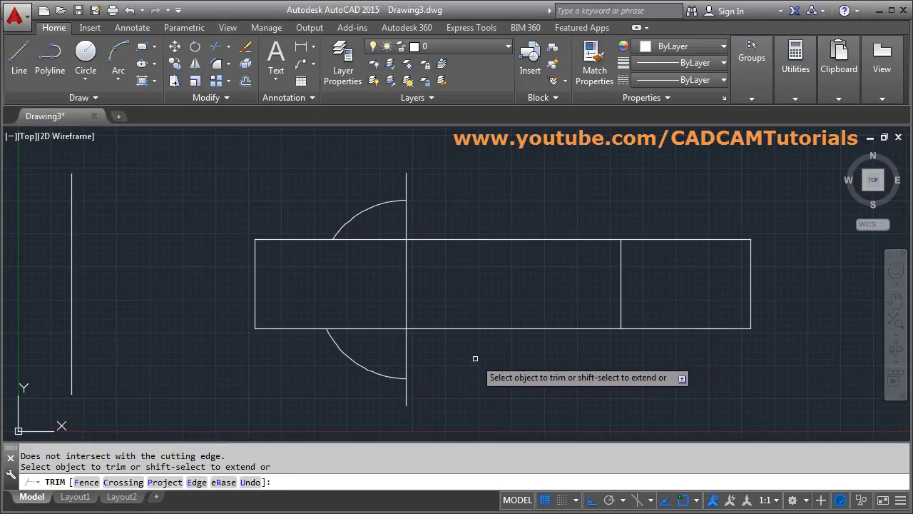
key(Return)
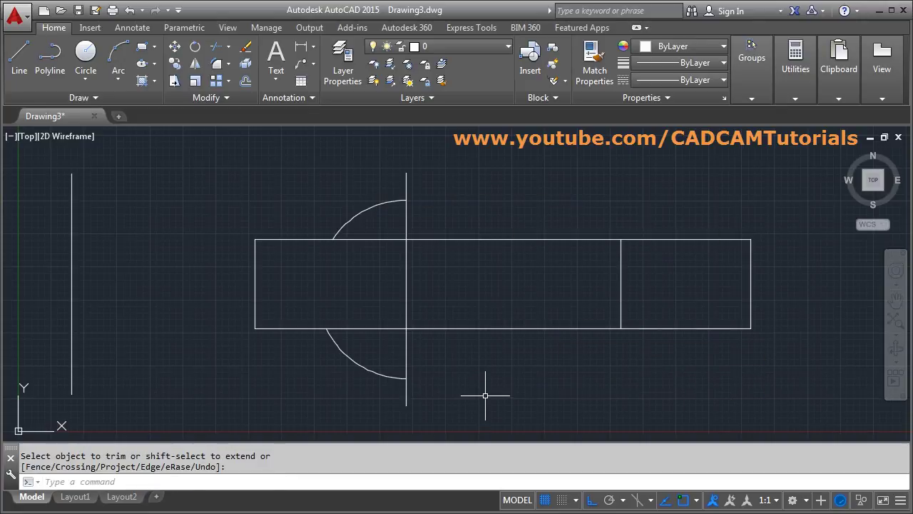